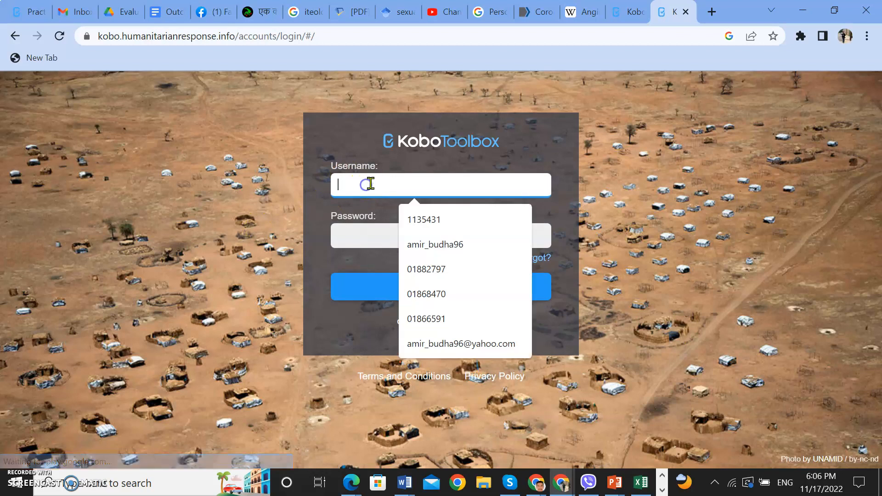
- Close the extra browser tab showing the KoboToolbox project list and return to the login page
click(556, 345)
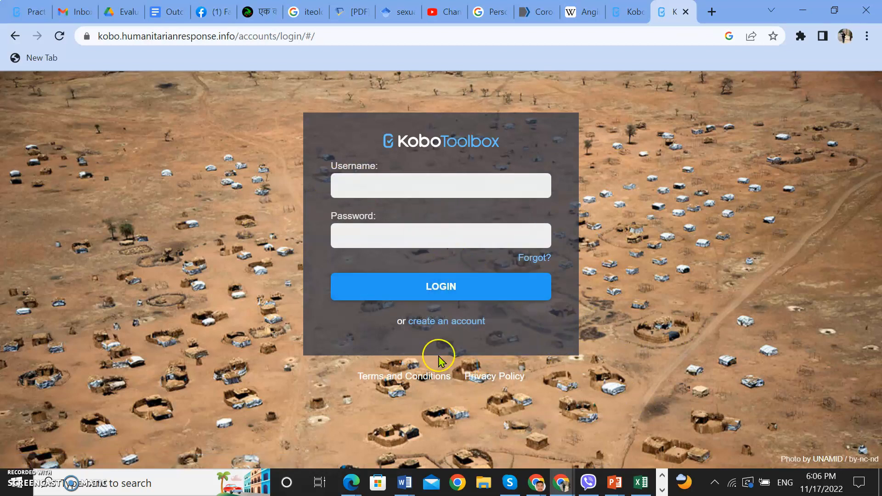
click(437, 323)
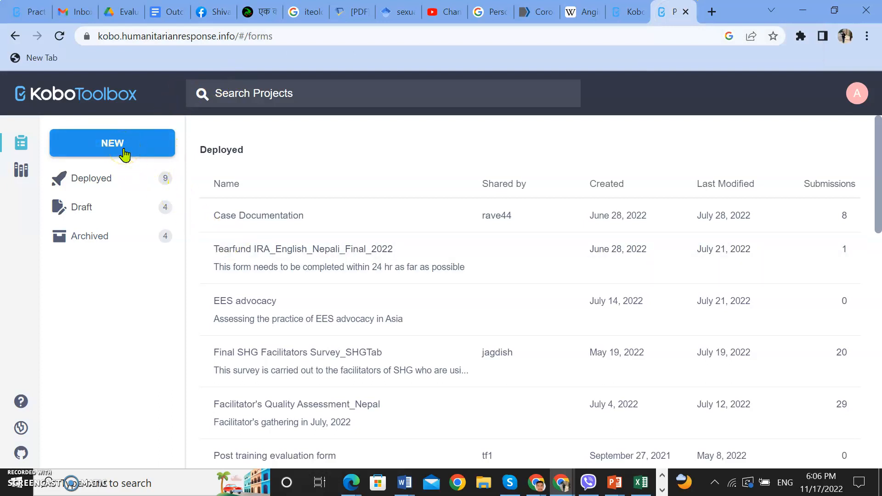
click(636, 13)
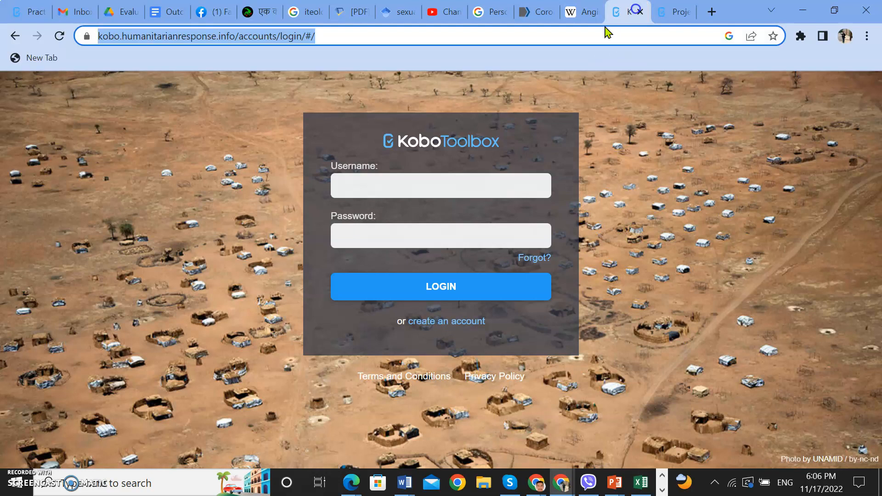
click(673, 12)
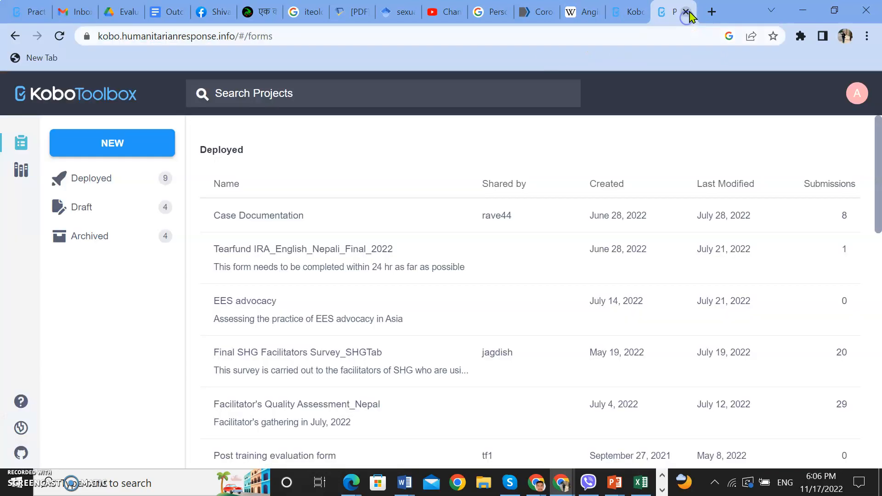
click(688, 12)
- Log in to KoboToolbox with the saved account username and the account password
click(399, 189)
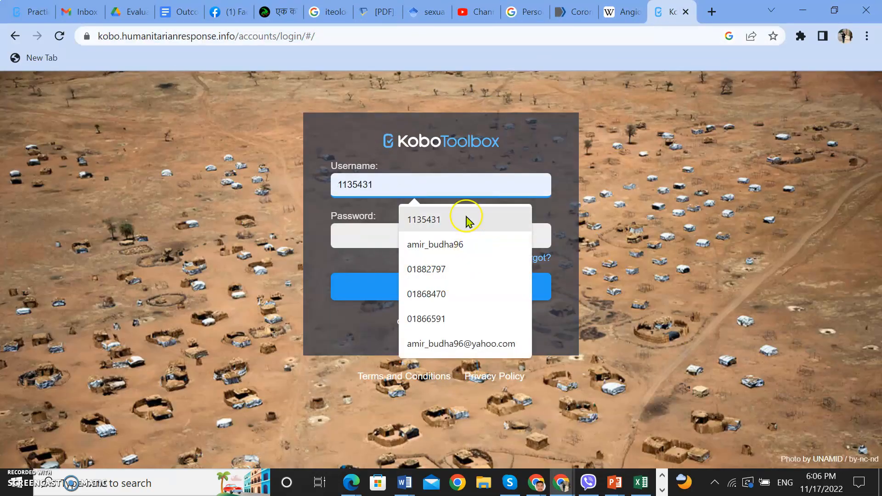
click(458, 244)
click(414, 236)
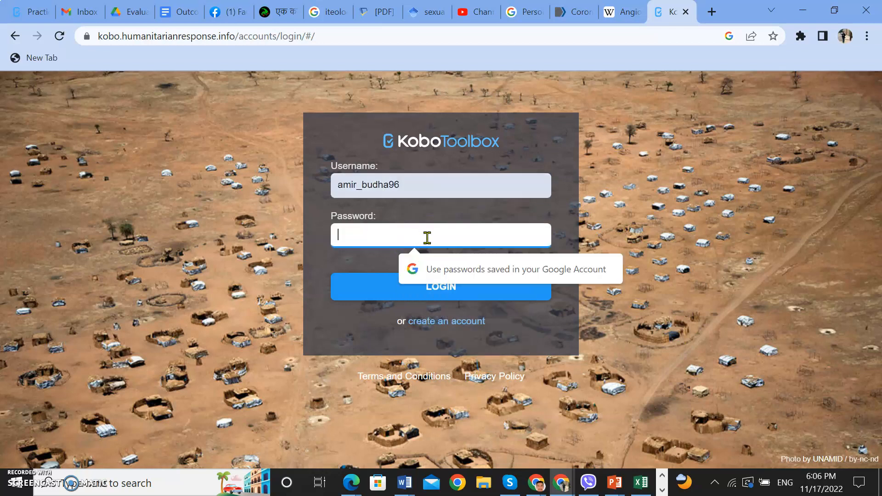
text(••)
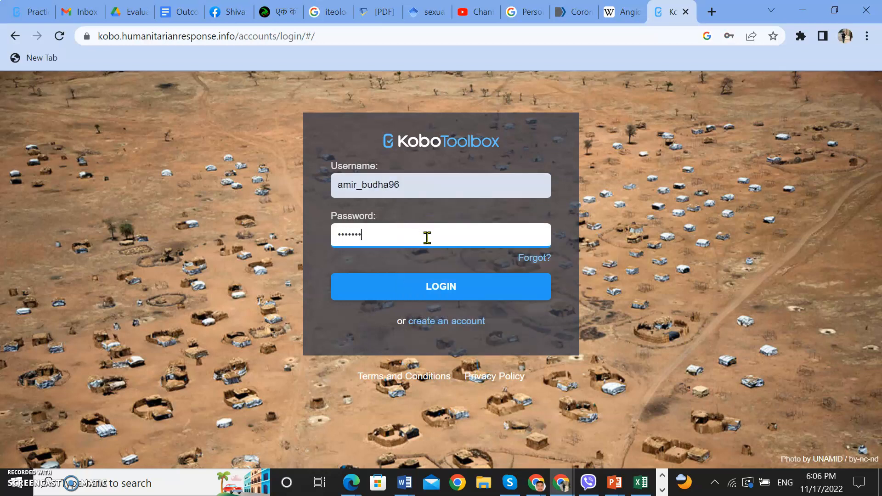
click(436, 285)
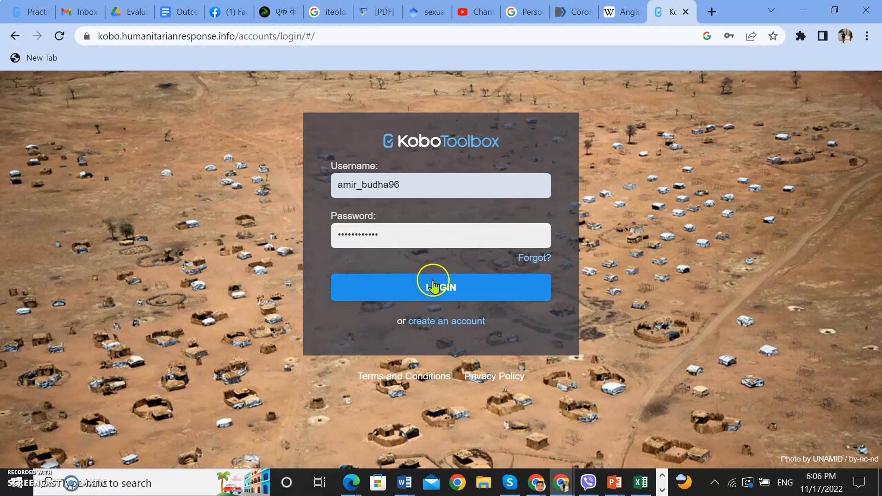
click(436, 288)
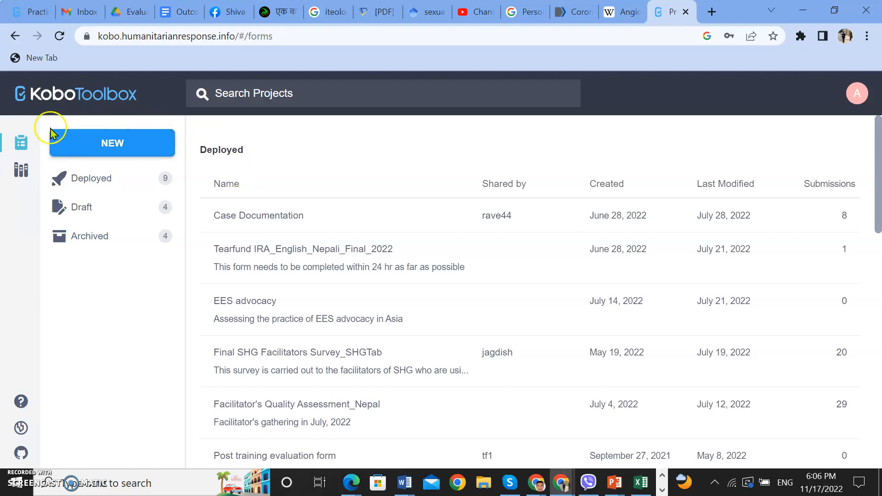
- Start a new project and choose to build it from scratch
click(136, 148)
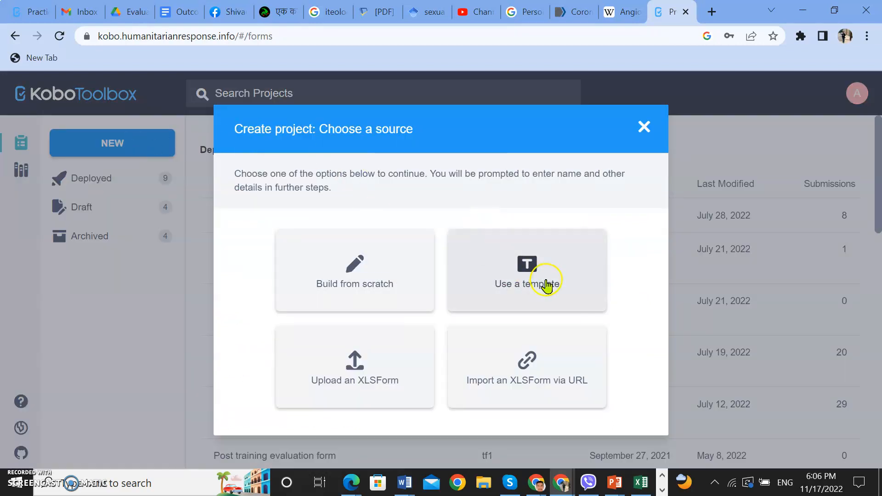
click(360, 391)
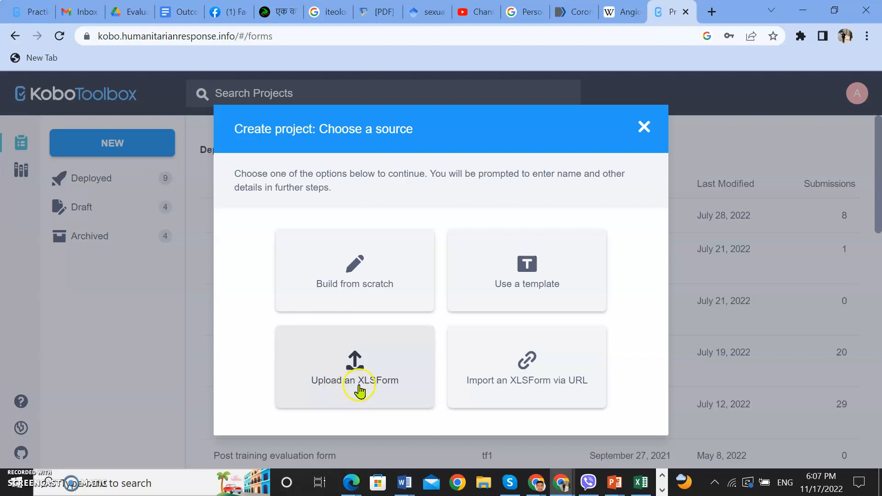
click(522, 395)
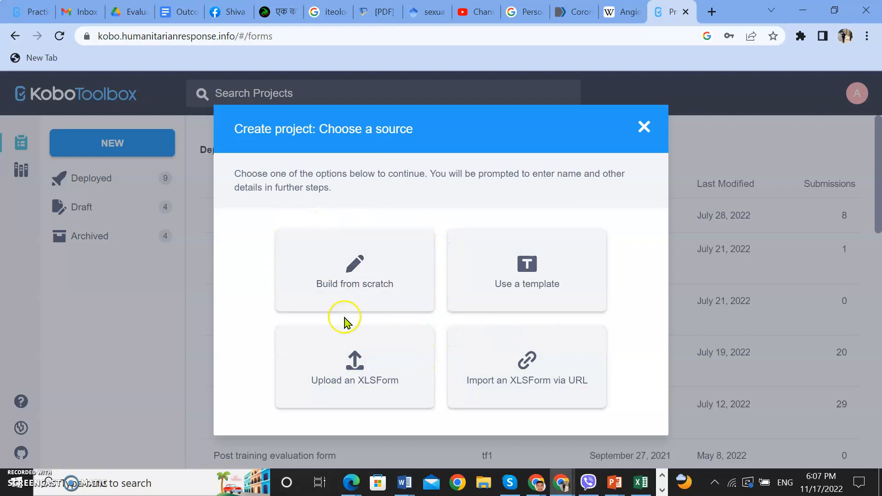
click(356, 292)
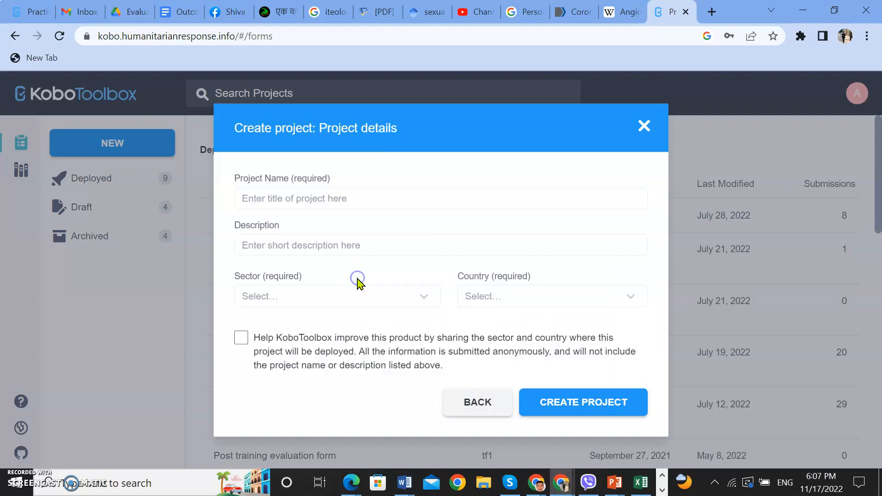
- Name the project "Project Bingo" and enter "This project is trying to ......." as its description
click(325, 199)
text(Project Bingo)
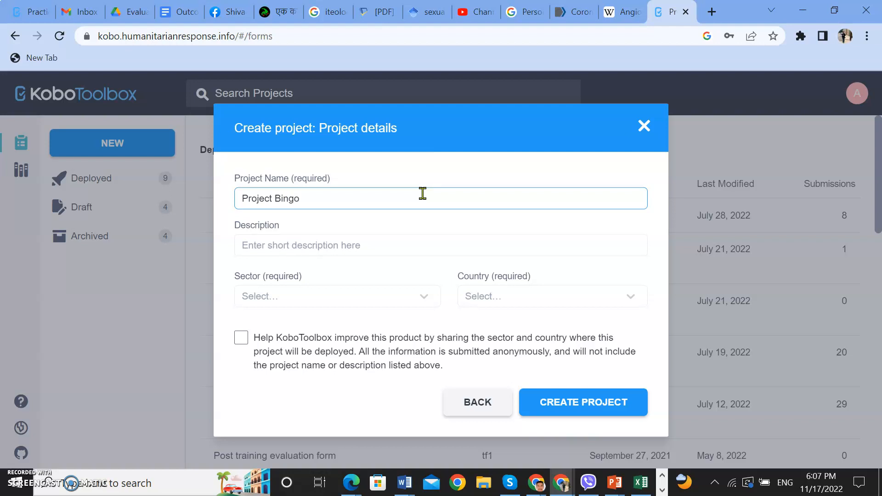
click(374, 251)
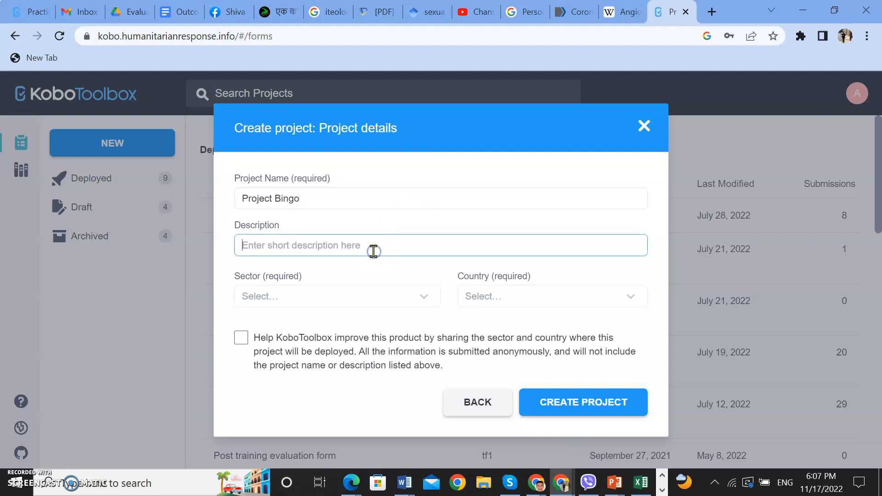
text(T)
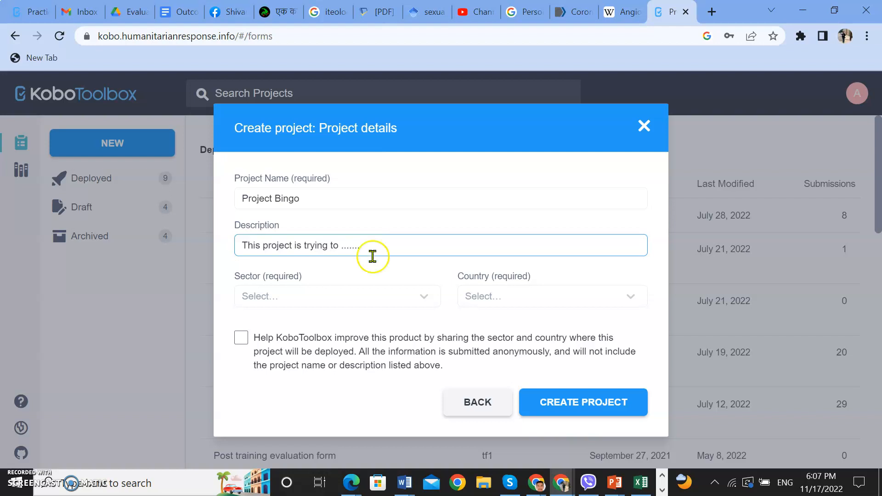
- Set the project's sector to Environment and its country to Nepal
click(413, 297)
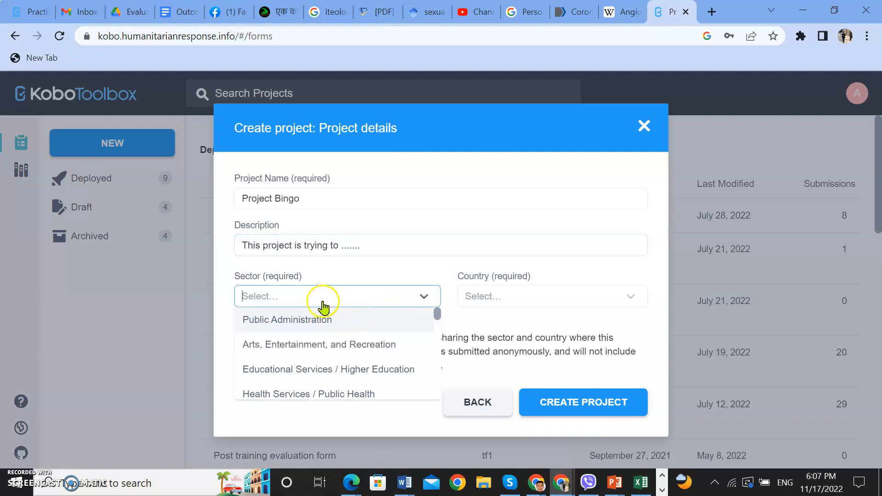
scroll(325, 317, down, 4)
scroll(326, 382, down, 2)
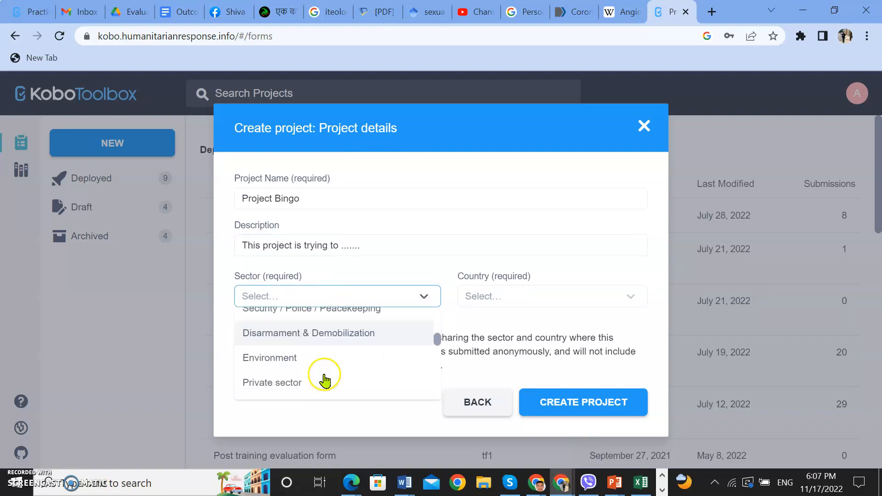
click(312, 338)
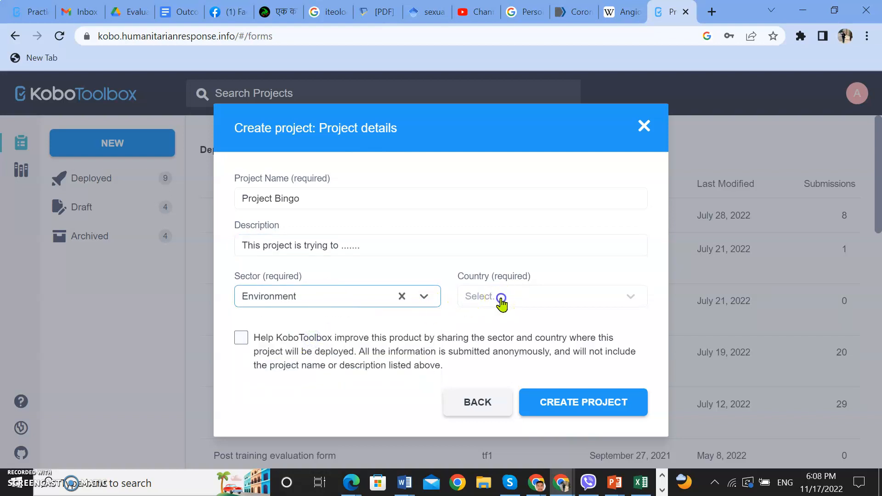
click(502, 302)
text(N)
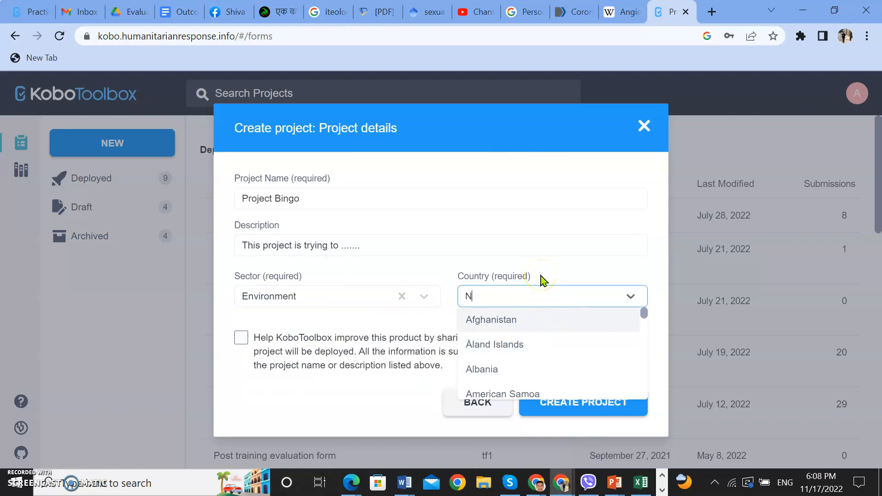
text(epal)
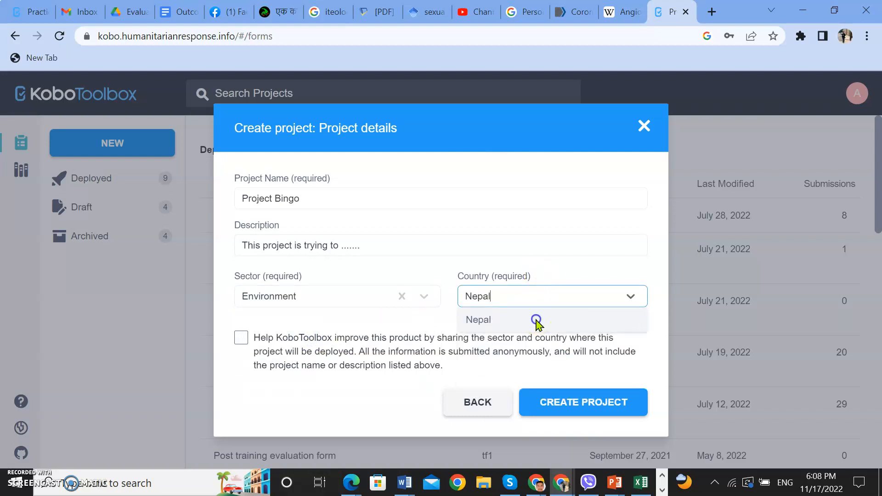
click(535, 322)
- Agree to share the project's sector and country anonymously with KoboToolbox, and create the project
click(242, 339)
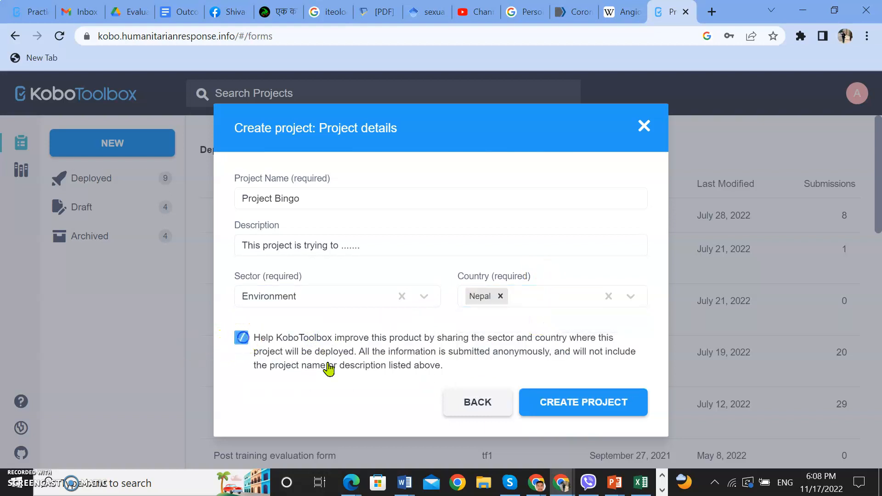
click(593, 407)
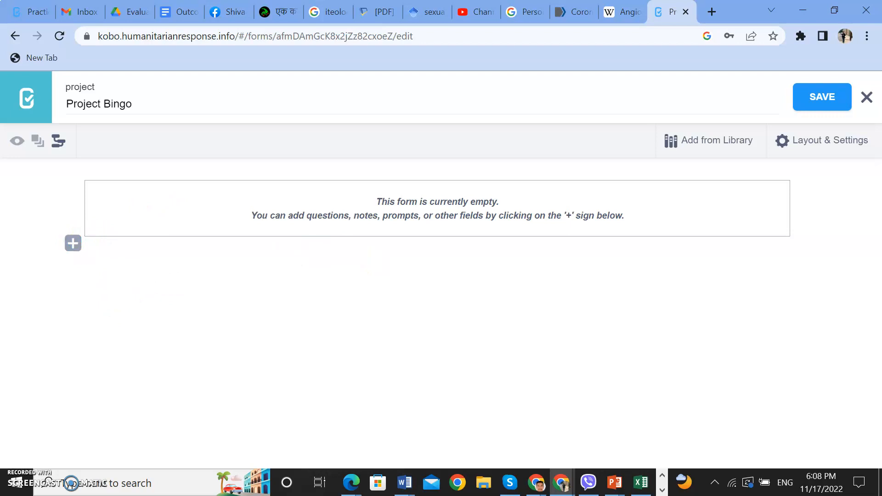
key(alt+Tab)
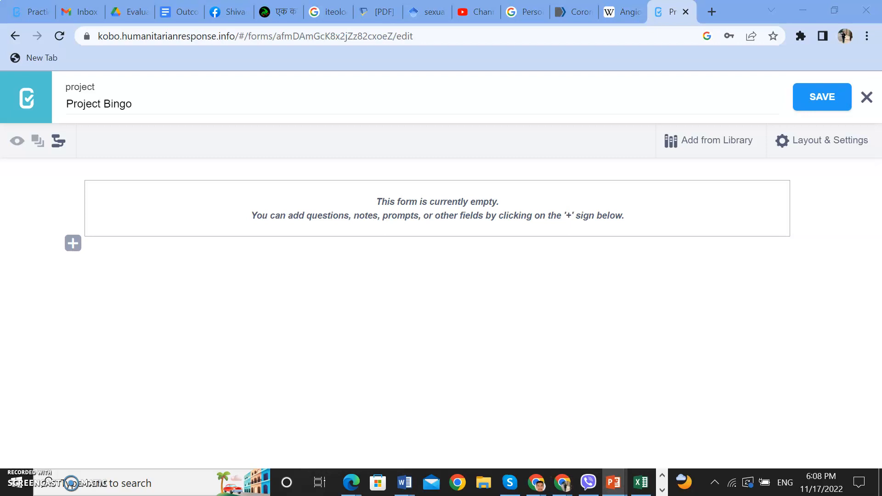
key(alt+Tab)
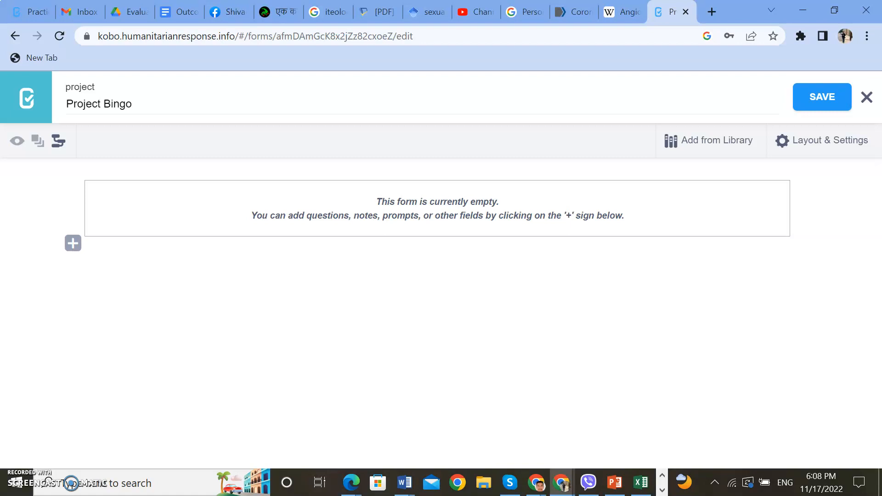
key(alt+Tab)
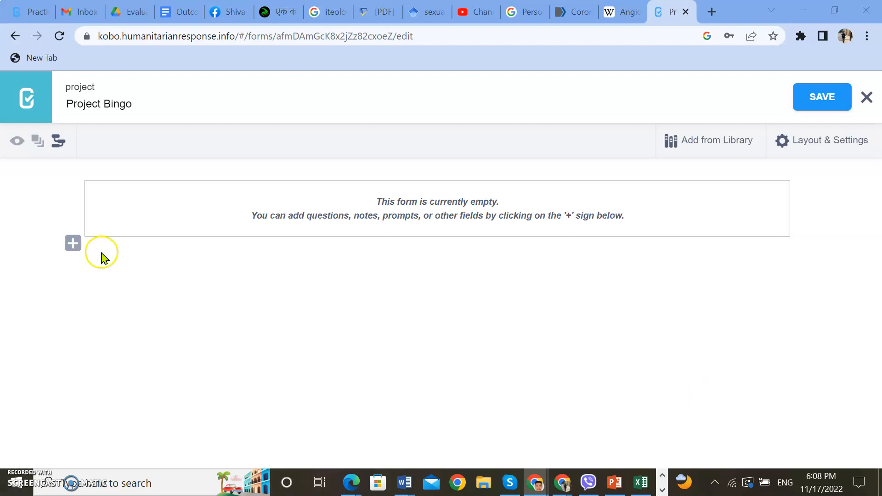
- Add a question of type Acknowledge, without a custom question text, to the empty form
click(72, 243)
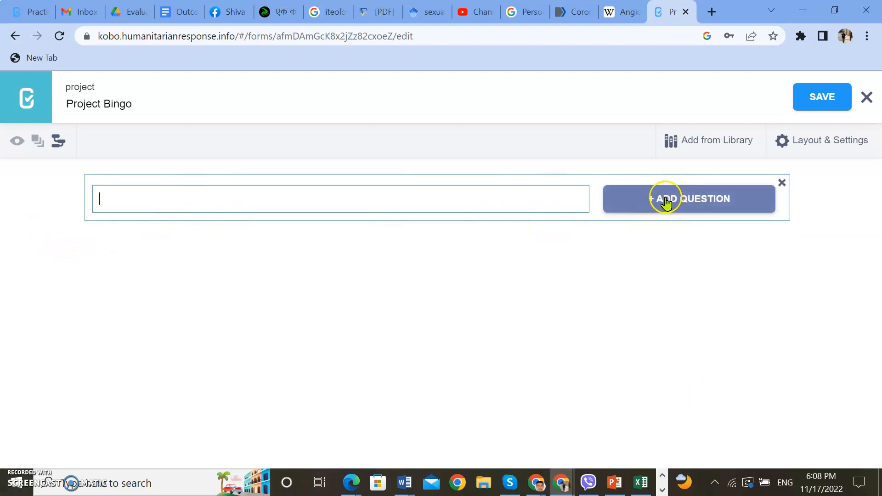
click(707, 202)
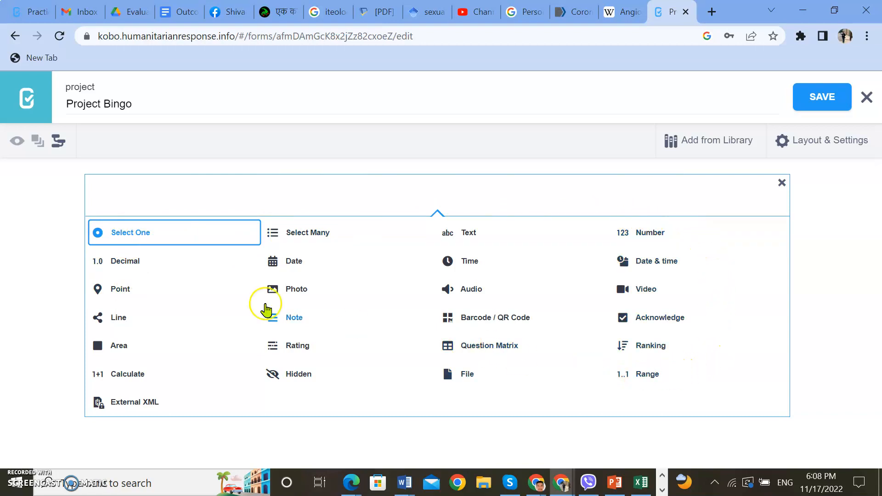
click(180, 237)
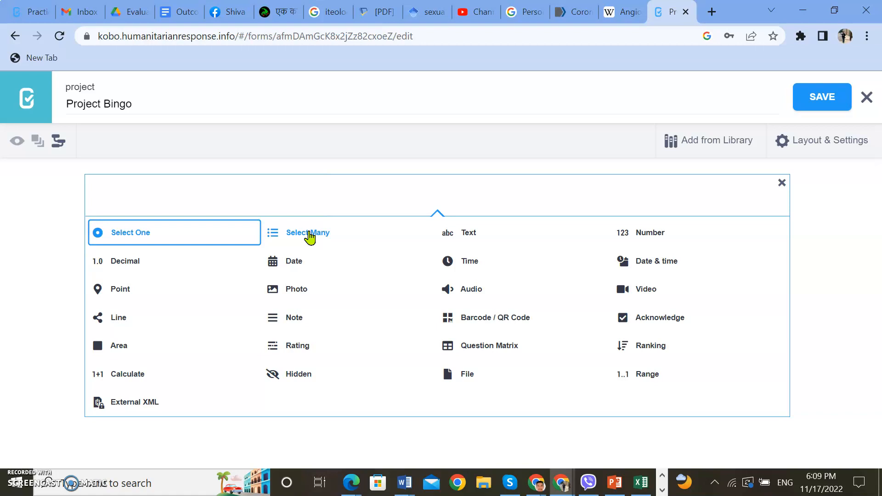
click(308, 239)
click(307, 240)
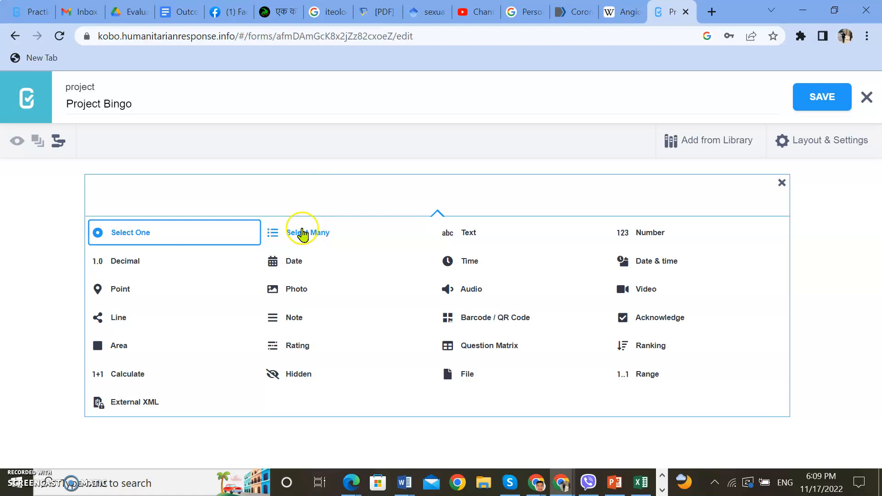
click(466, 243)
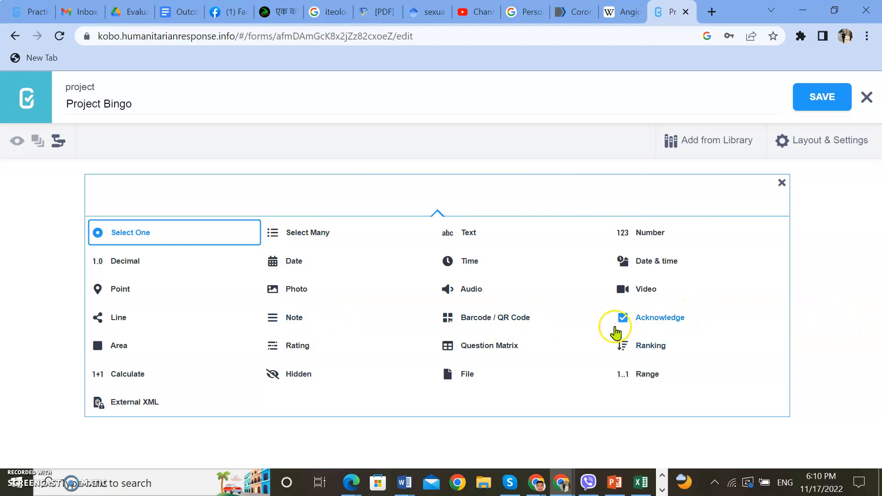
click(648, 319)
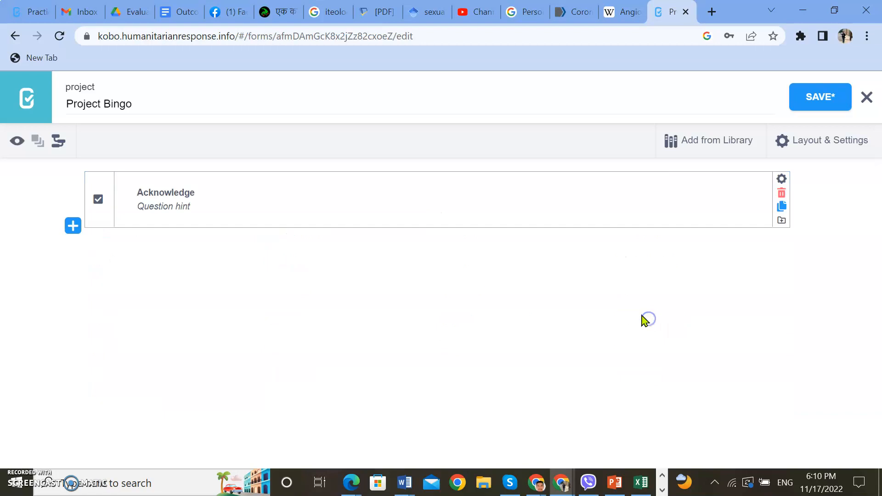
- Paste the survey's introduction text, ending in "Thank you for your time and support in this survey.", as the Acknowledge question's hint
click(212, 208)
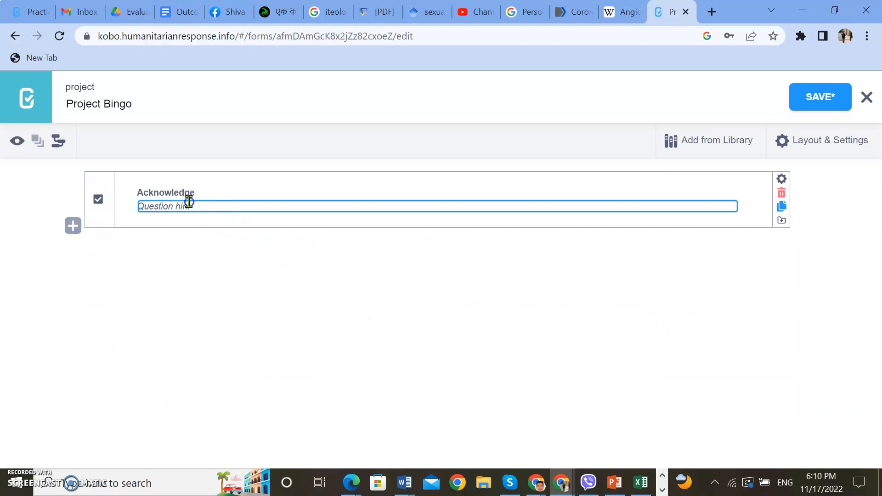
click(165, 210)
click(204, 208)
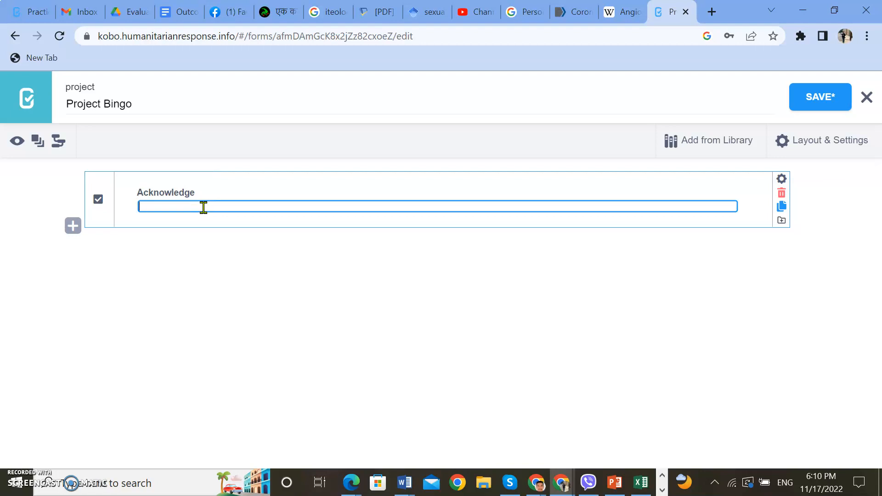
text(his survey successful by providing correct and factual information to the enumerators coming to you. Thank you for your time and support in this survey.)
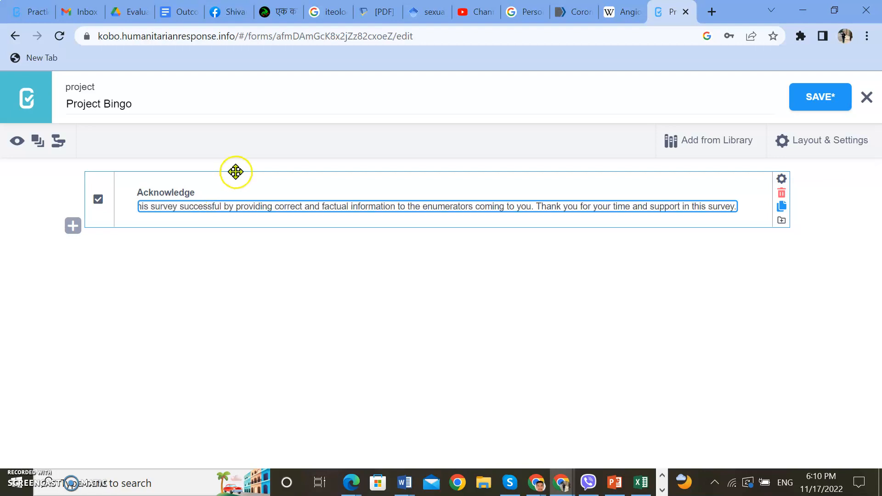
- Add a Select One question below the Acknowledge question, with the text "Do you want to participate in the survey?"
click(72, 226)
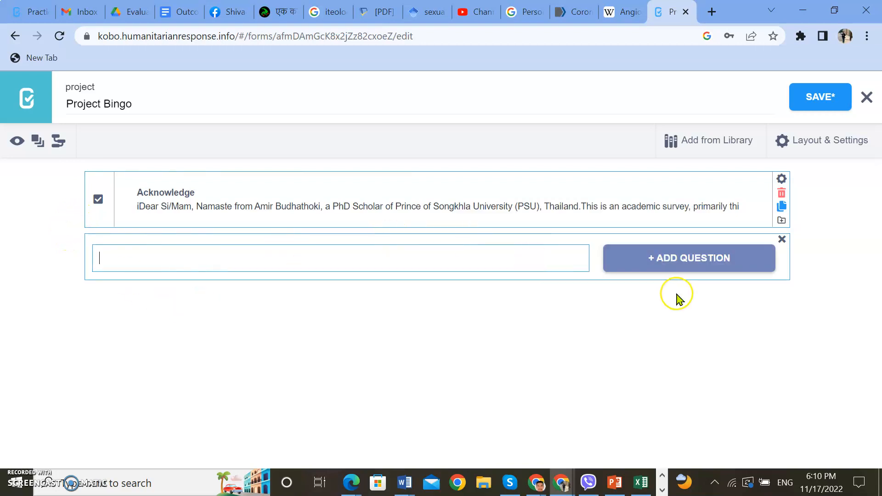
click(680, 259)
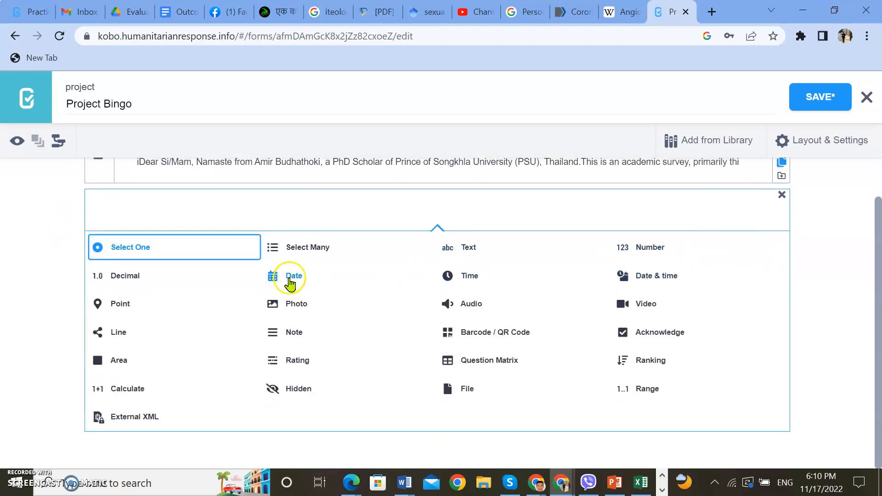
click(213, 248)
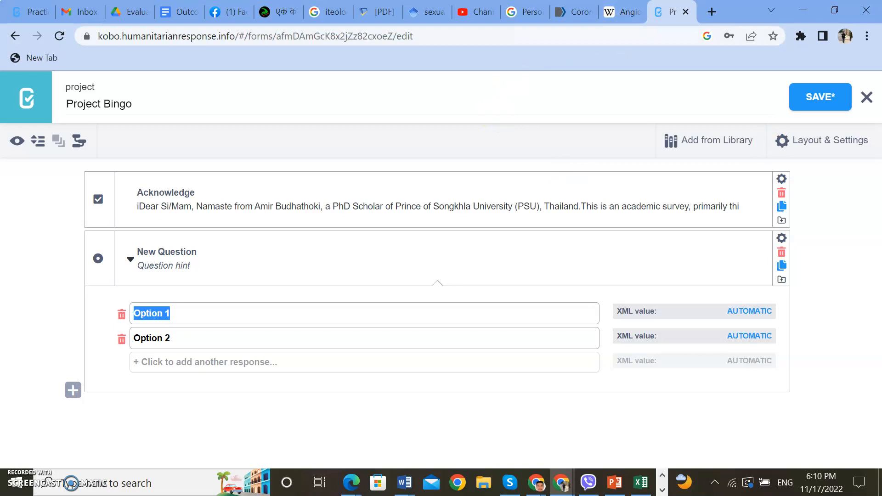
key(alt+Tab)
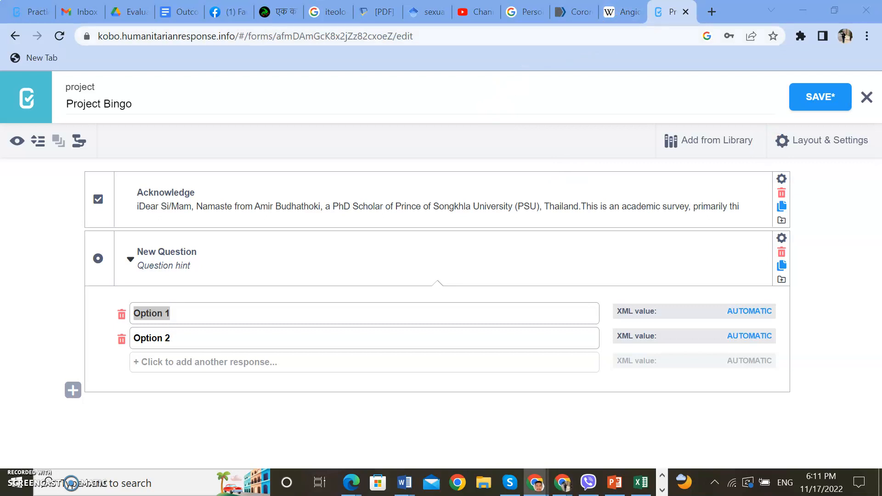
click(183, 253)
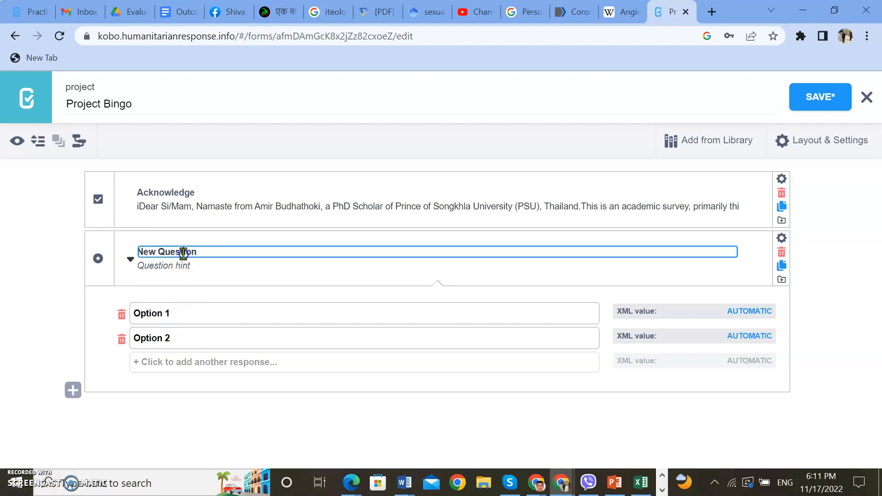
drag(209, 254, 92, 261)
text(Do you want to participate in the survey?)
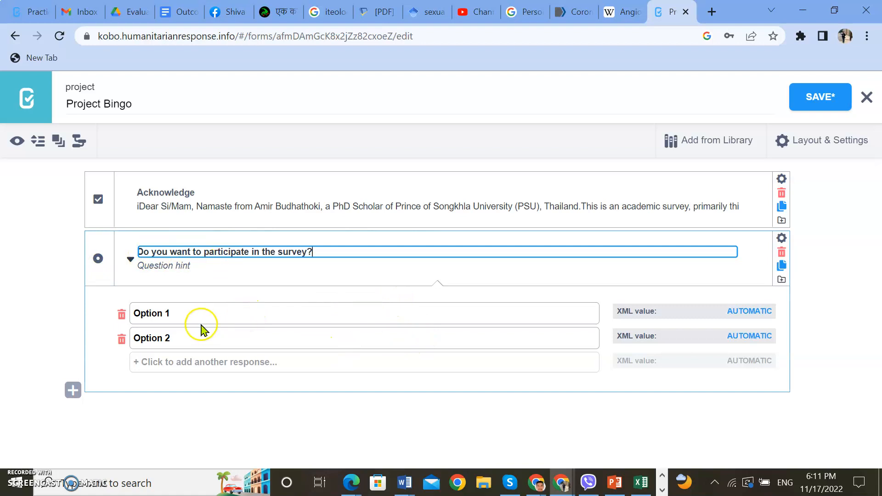
- Name the participation question's two response options "No" and "Yes", in that order
double_click(198, 317)
triple_click(199, 316)
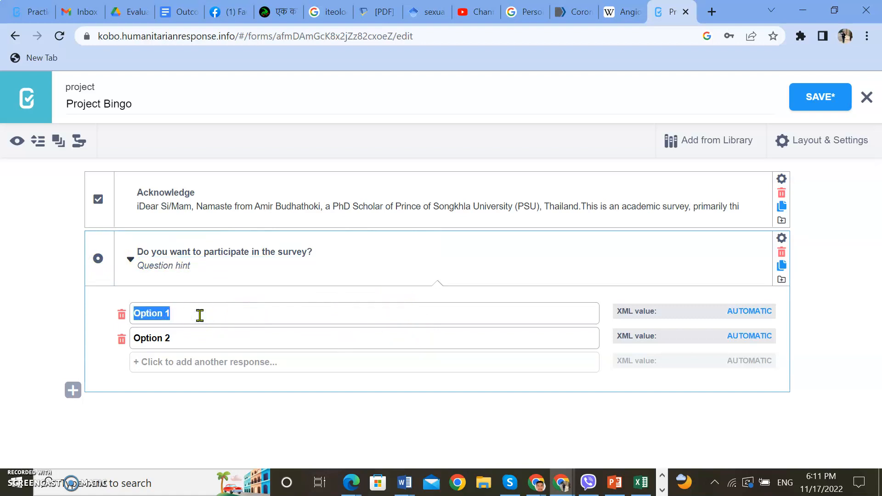
text(No)
click(189, 341)
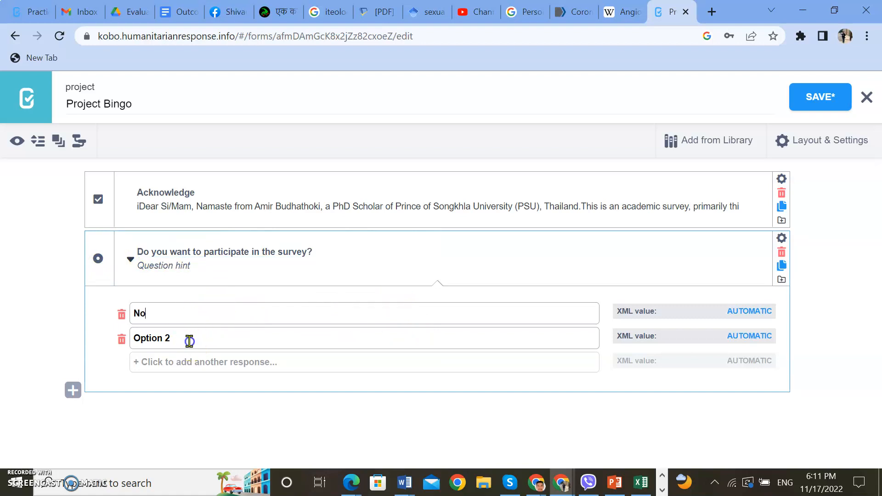
key(BackSpace)
key(BackSpace)
text(Yes)
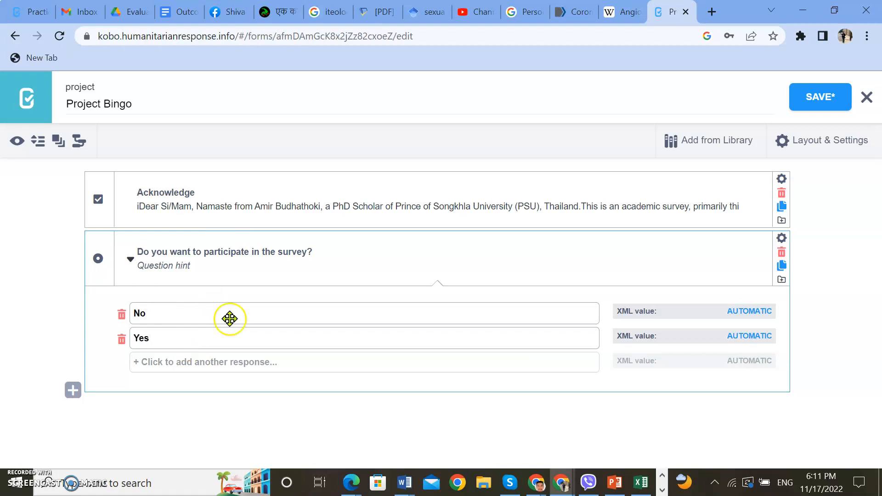
- Set the XML values of the participation question's options to 0 for No and 1 for Yes
drag(721, 311, 782, 312)
text(00)
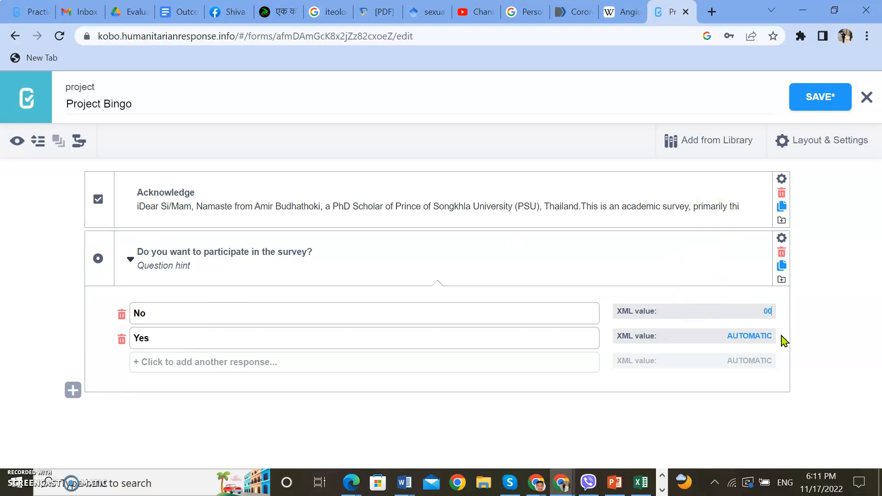
drag(729, 336, 778, 337)
text(2)
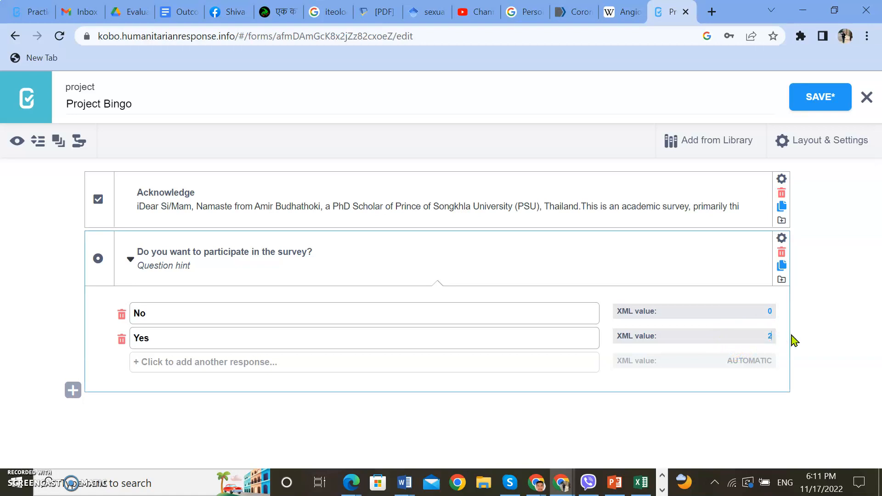
text(1)
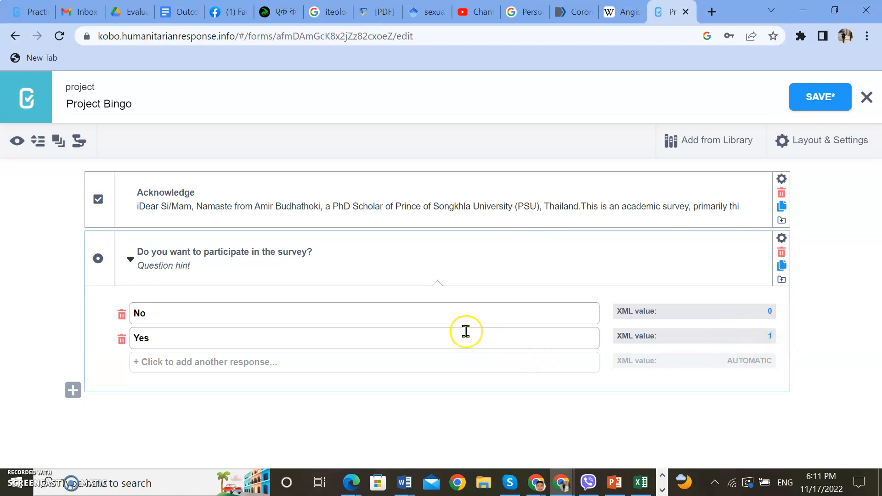
- Add a question titled "Date of Interview" with the Date type below the participation question
click(72, 391)
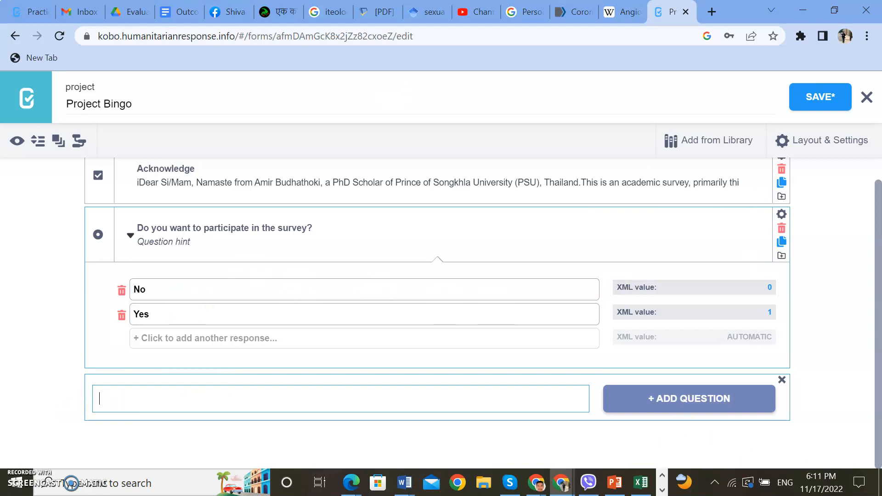
key(alt+Tab)
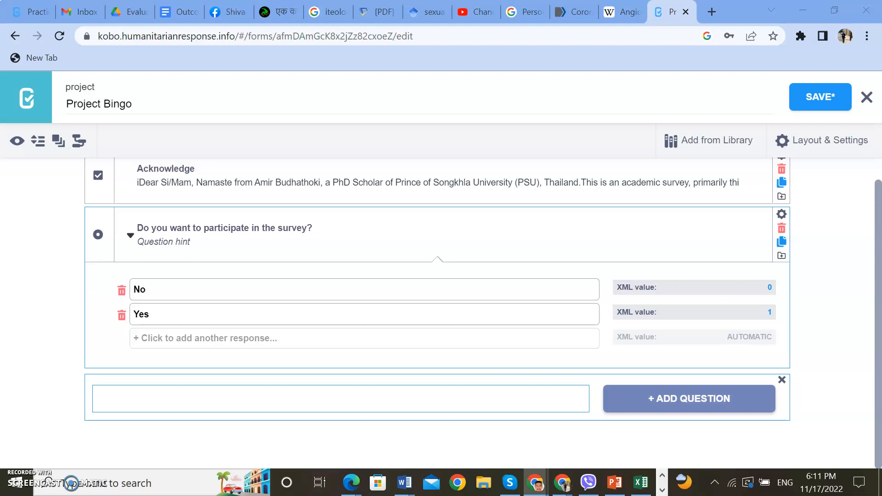
click(138, 401)
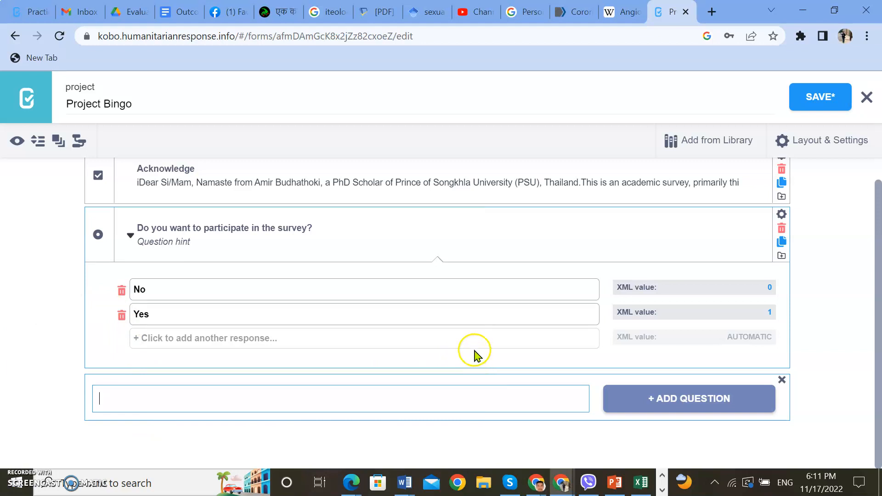
text(Date of Interview)
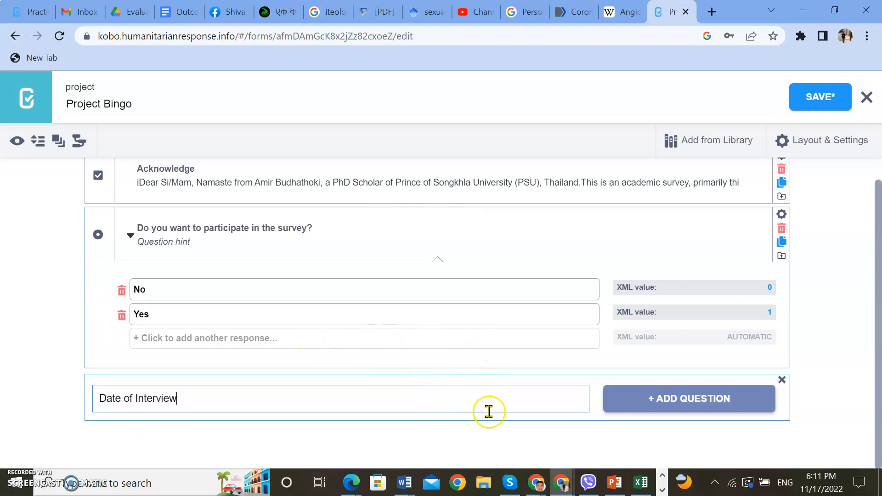
click(671, 403)
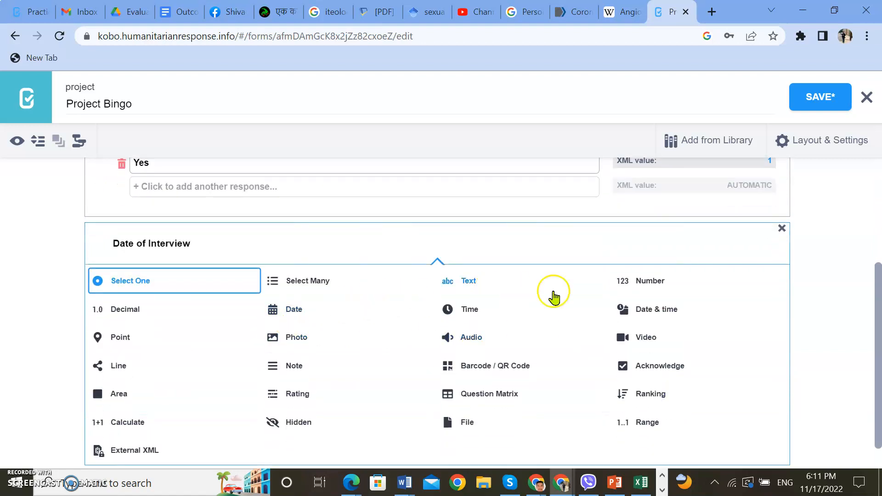
click(295, 310)
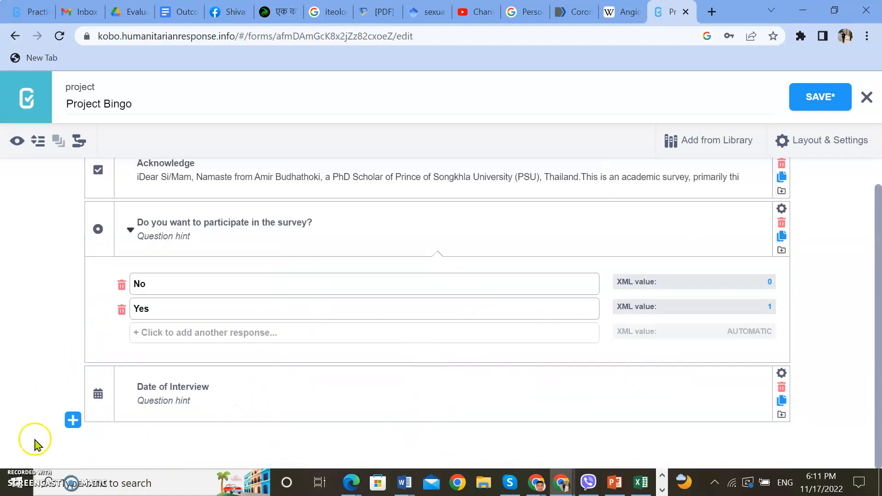
- Add a question titled "District" with the Text type below the Date of Interview question
click(72, 421)
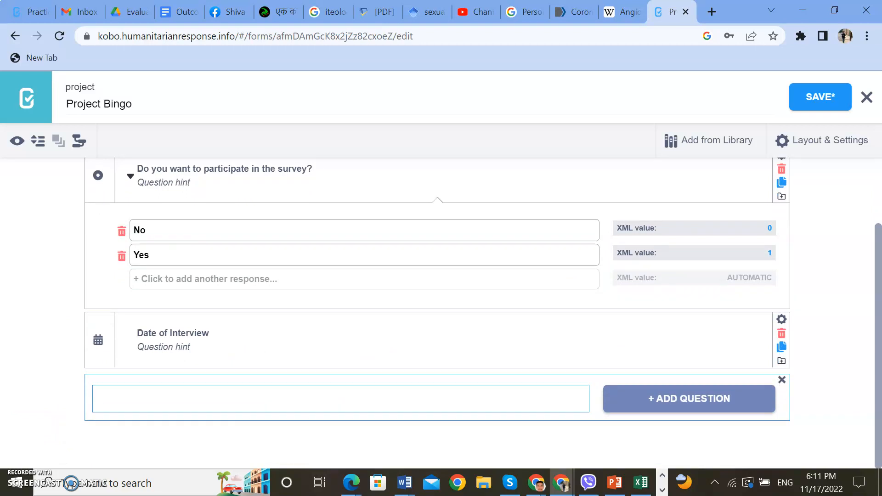
key(alt+Tab)
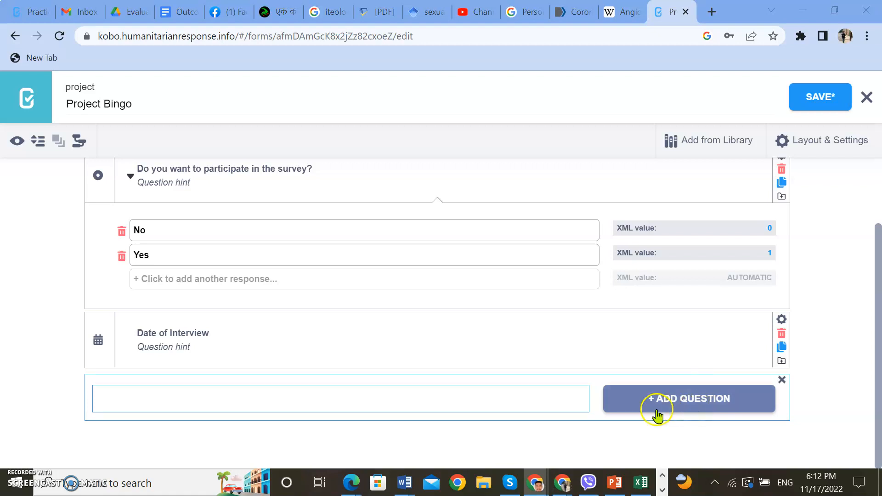
click(265, 396)
text(District)
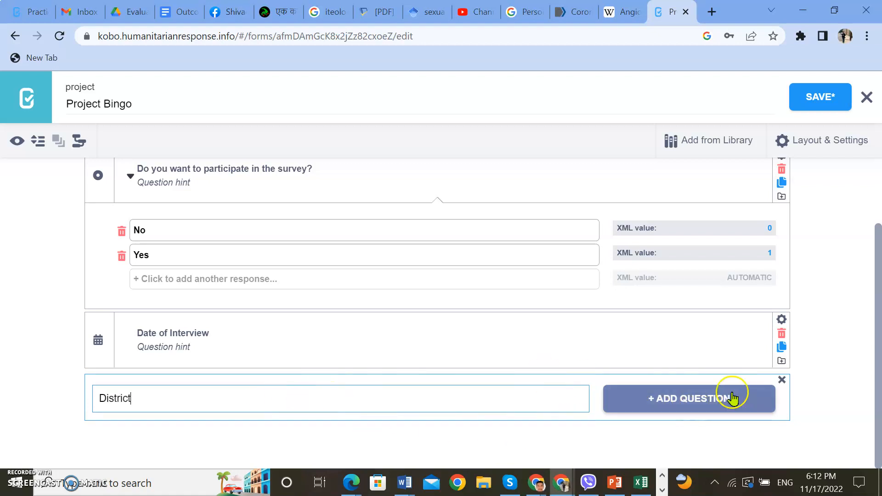
click(703, 400)
click(484, 290)
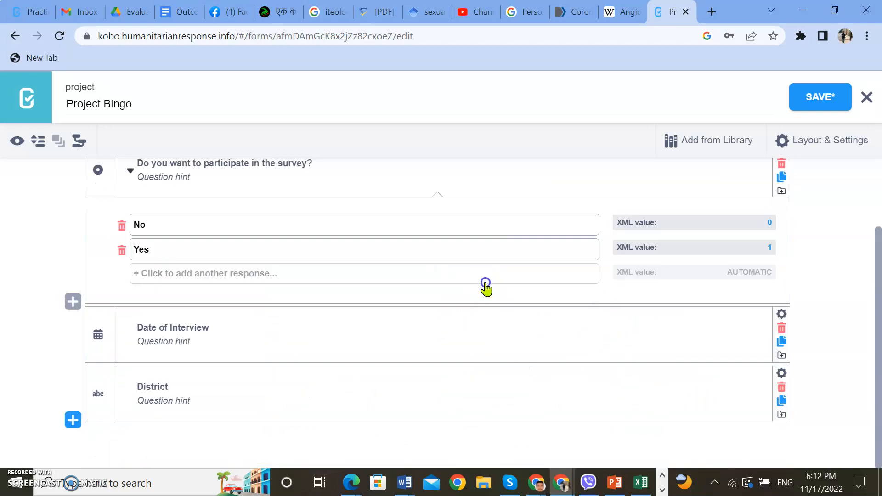
- Add a Text question below the District question and title it "Municipality"
click(73, 420)
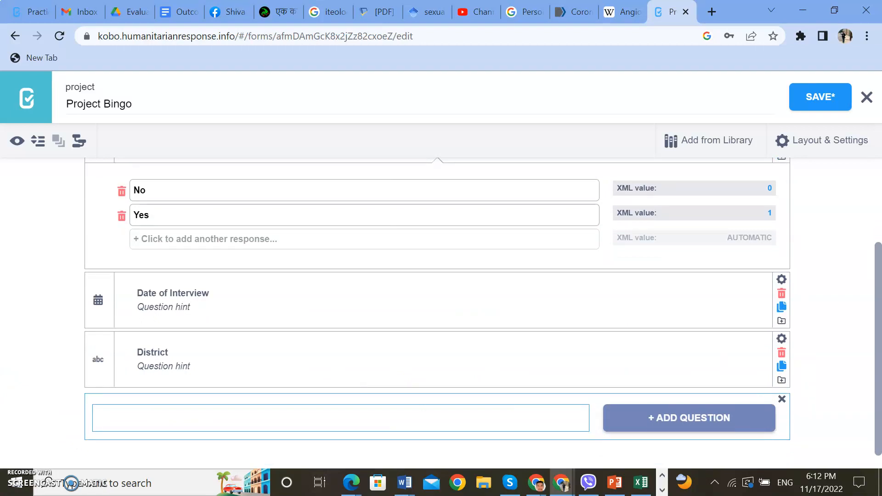
key(alt+Tab)
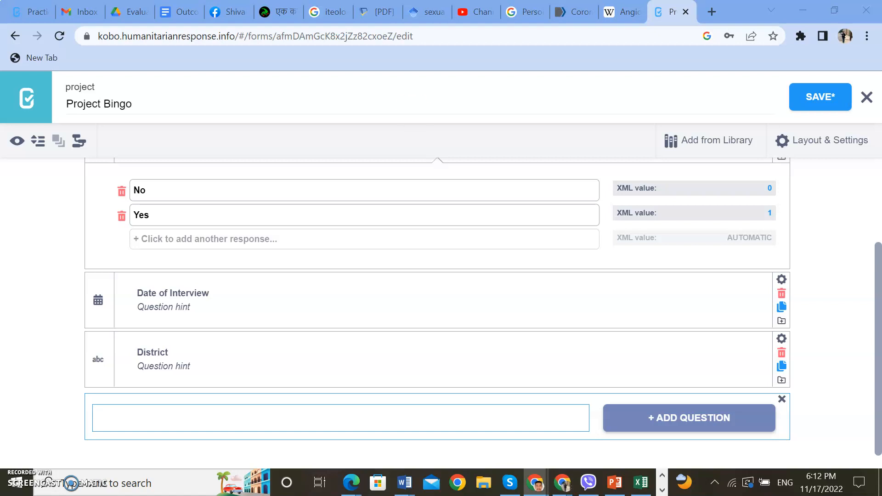
click(645, 407)
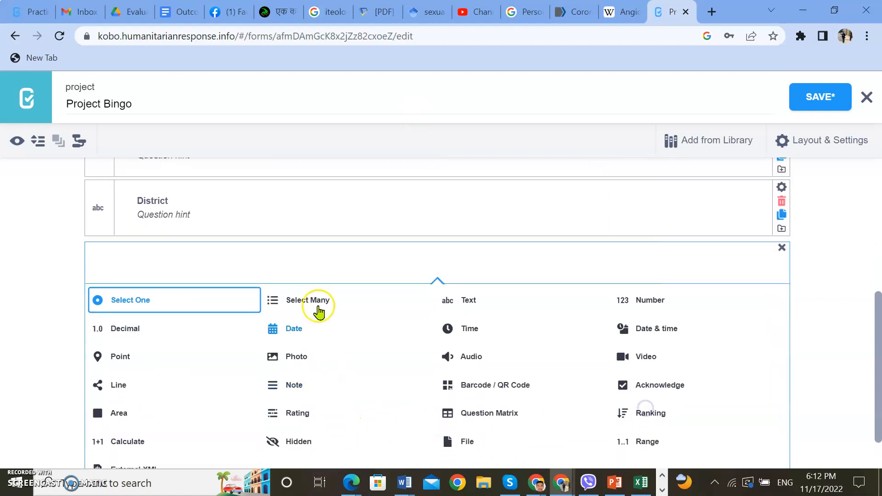
click(211, 210)
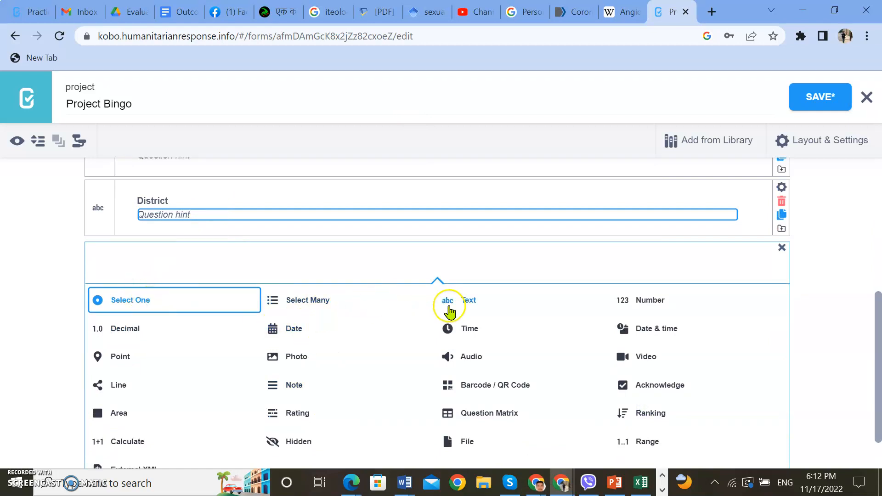
click(482, 301)
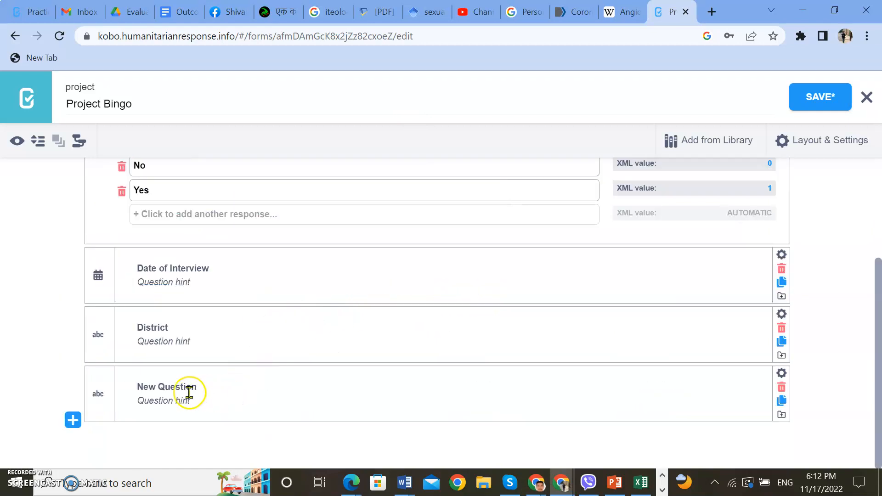
click(167, 390)
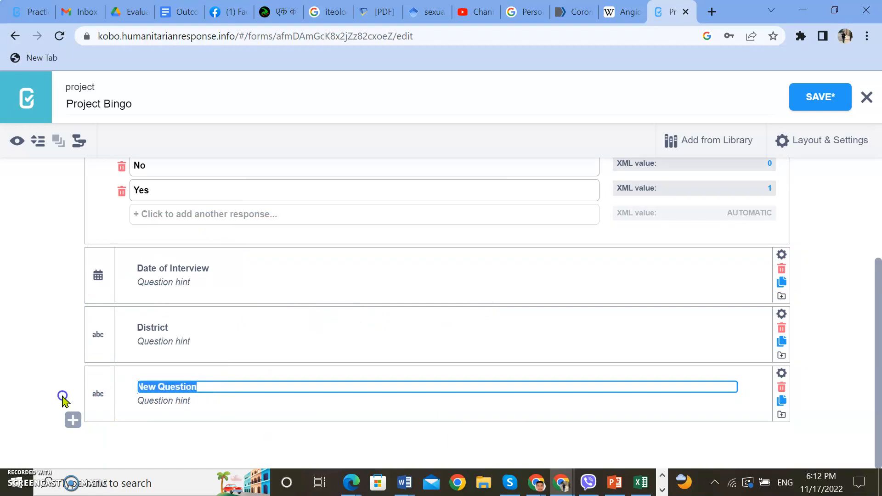
text(Municipality)
key(Return)
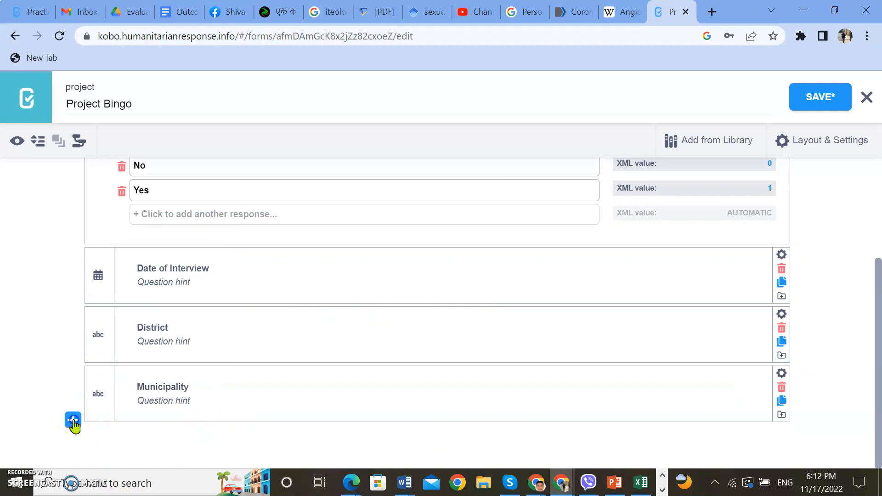
- Add a question titled "Ward number" with the Number type below the Municipality question
click(73, 420)
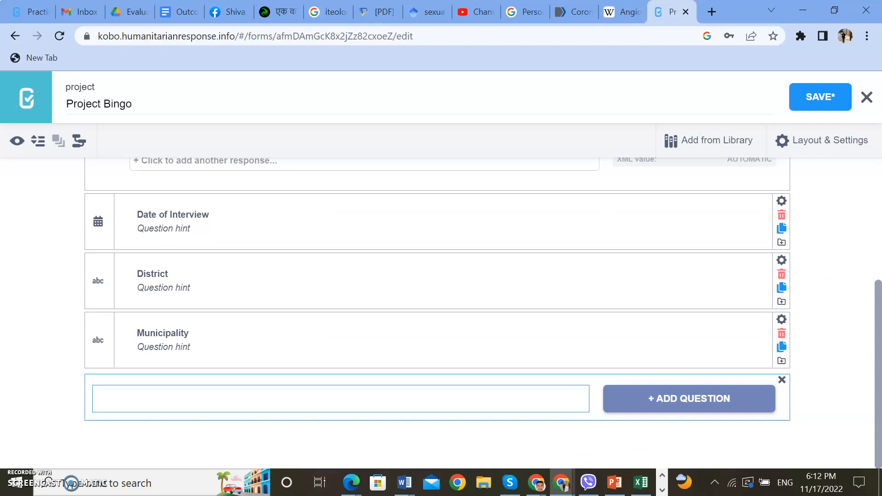
key(alt+Tab)
text(Ward number)
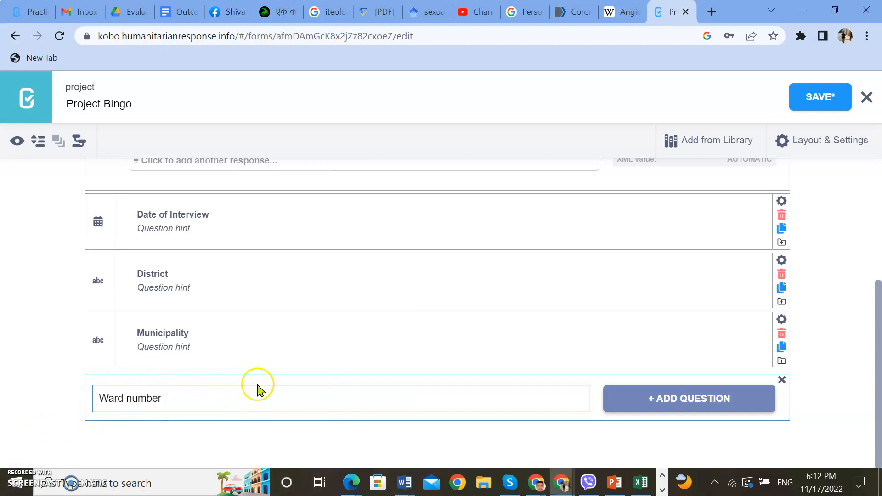
click(665, 409)
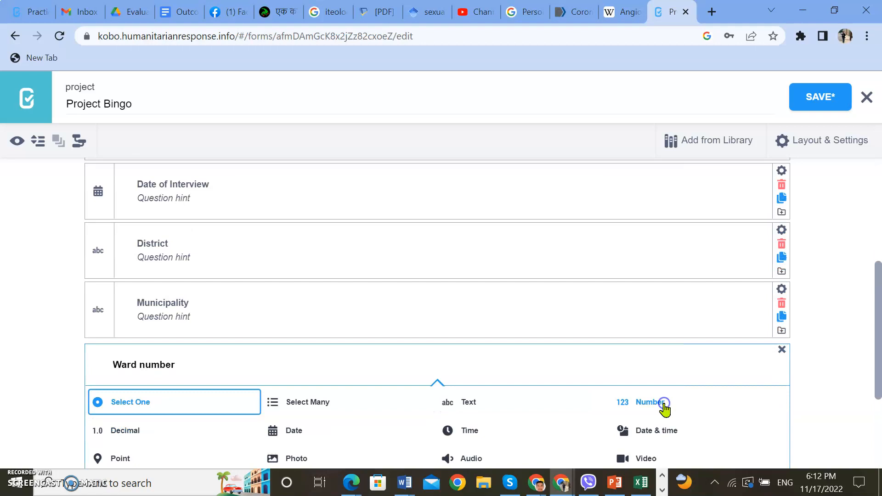
click(652, 282)
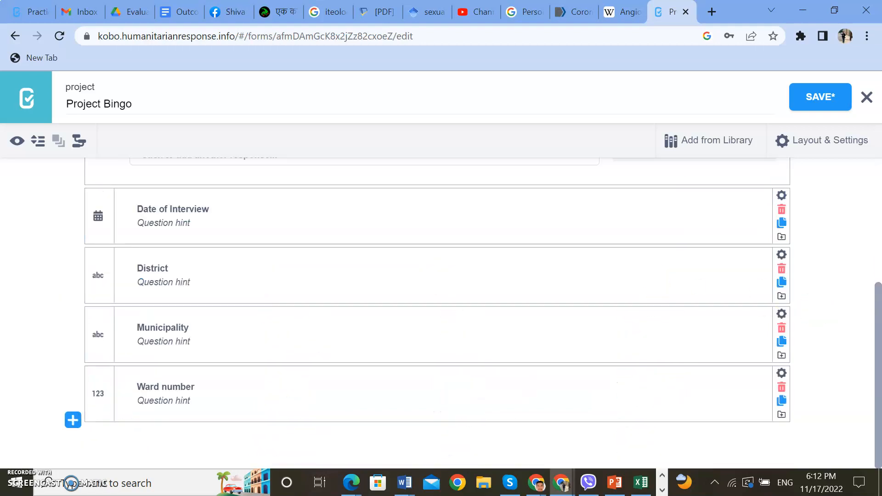
- Add a question titled "Settlement Name" with the Text type below the Ward number question
key(alt+Tab)
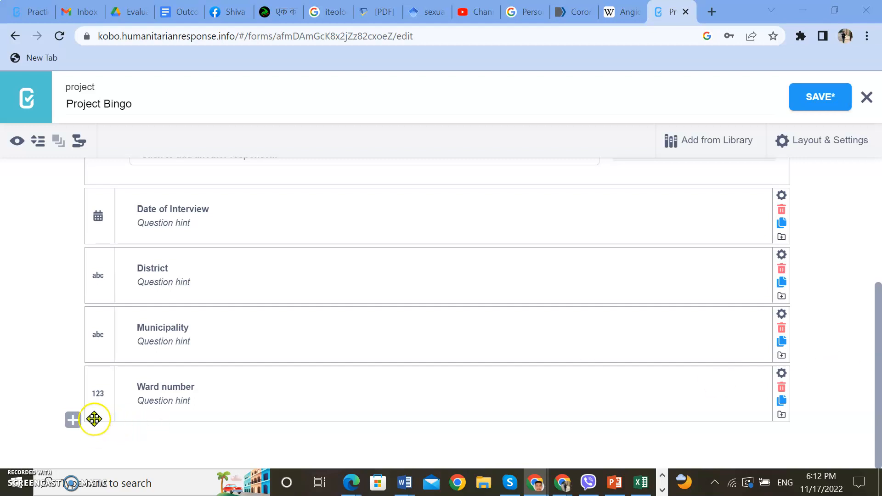
click(73, 419)
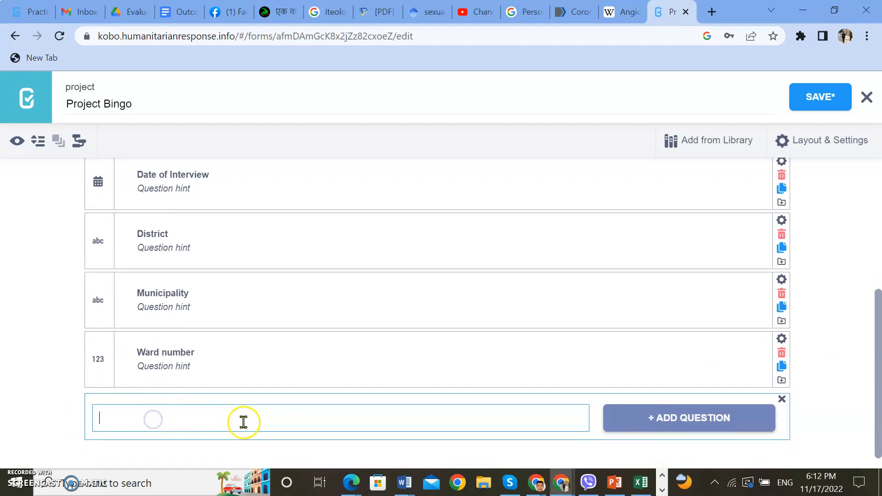
text(Settlement Name)
click(633, 421)
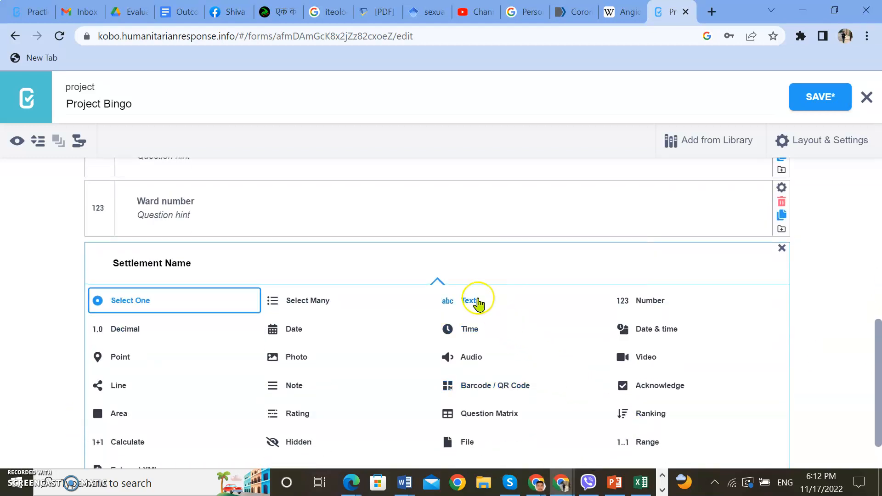
click(476, 300)
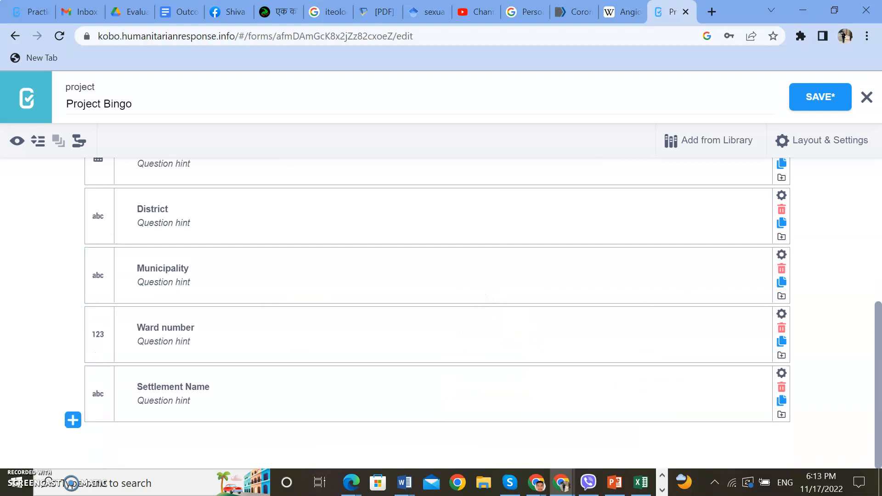
- Add a question titled "Household code" with the Number type below the Settlement Name question
key(alt+Tab)
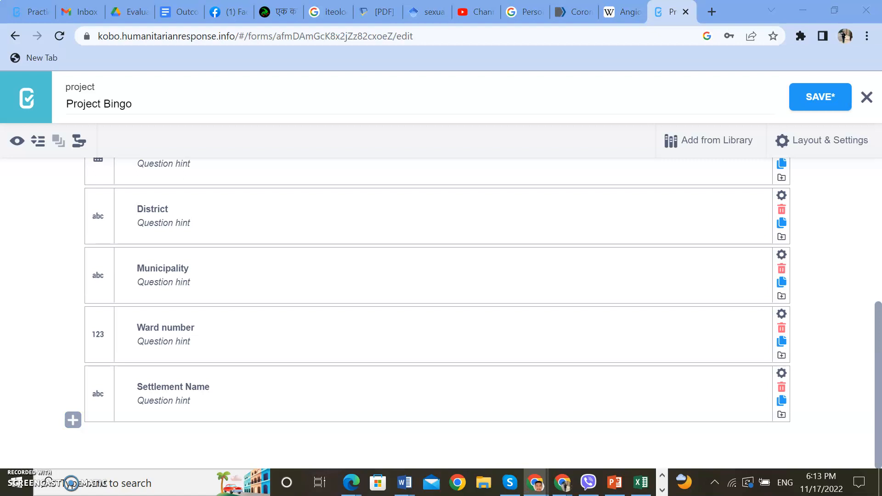
click(72, 420)
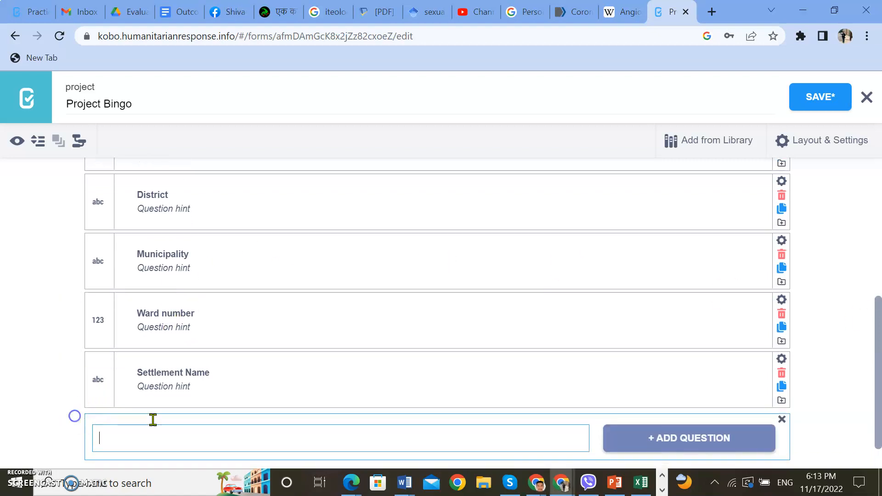
text(Household code)
click(701, 419)
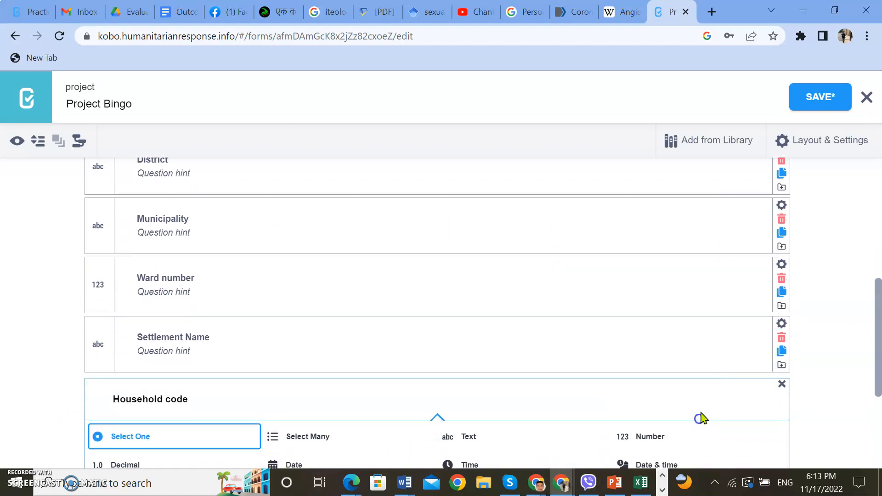
click(639, 299)
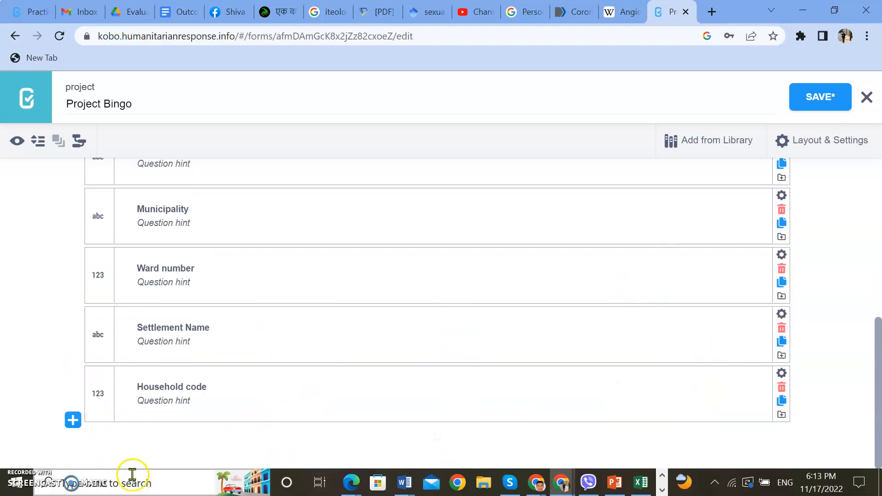
- Add a question titled "Record your current location" with the Point type below the Household code question
click(73, 420)
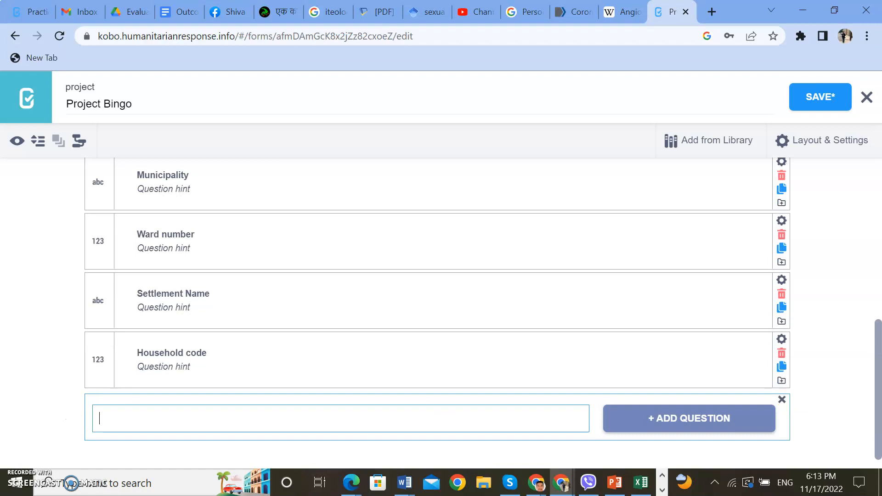
key(alt+Tab)
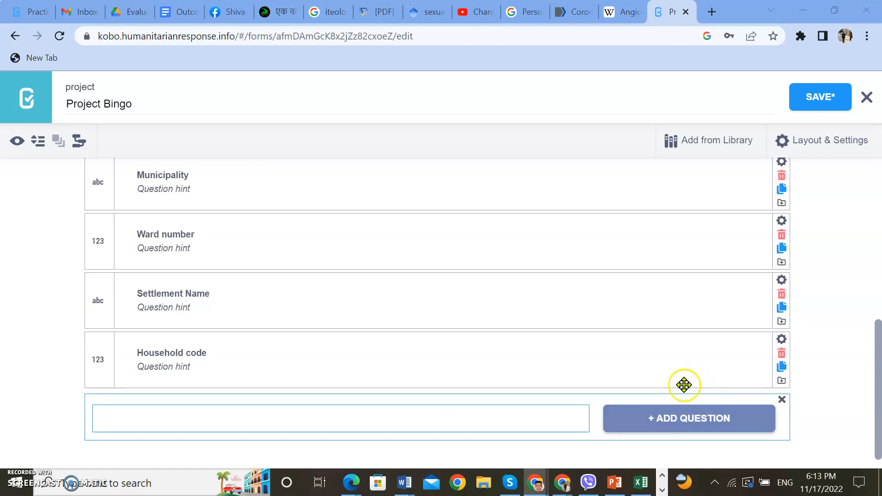
click(516, 421)
text(Record your current location)
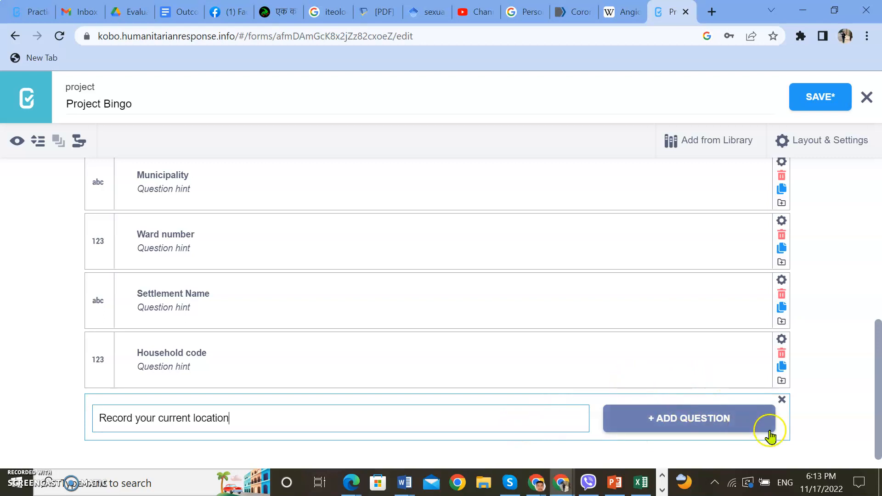
click(698, 422)
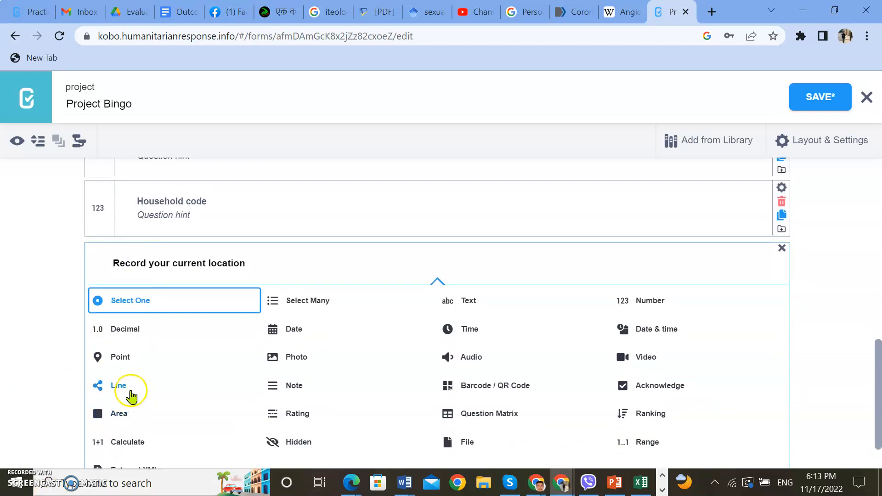
click(122, 359)
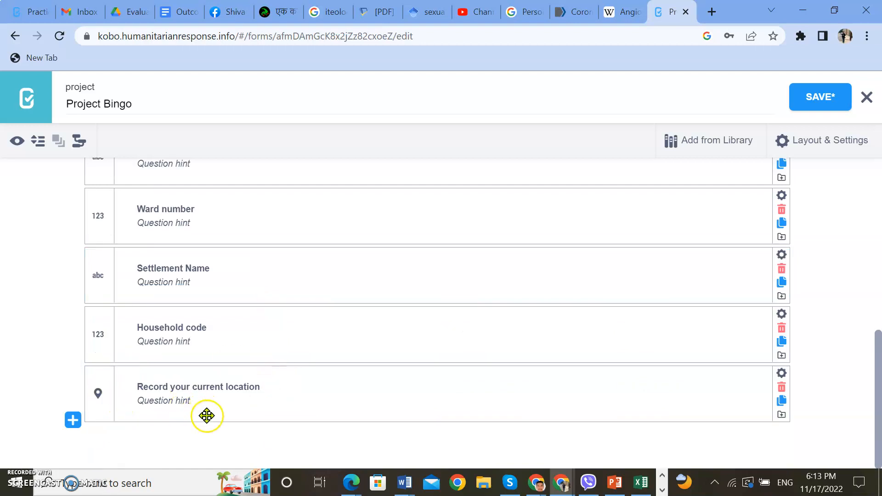
scroll(276, 407, up, 5)
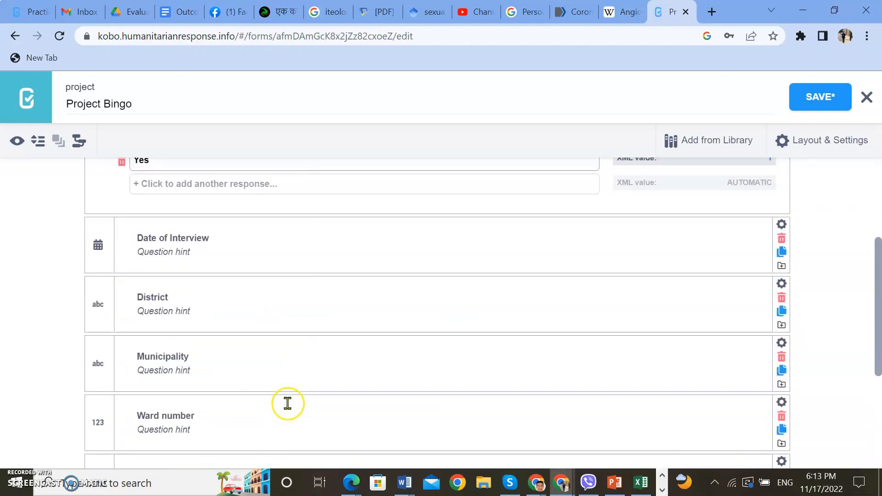
scroll(288, 404, down, 5)
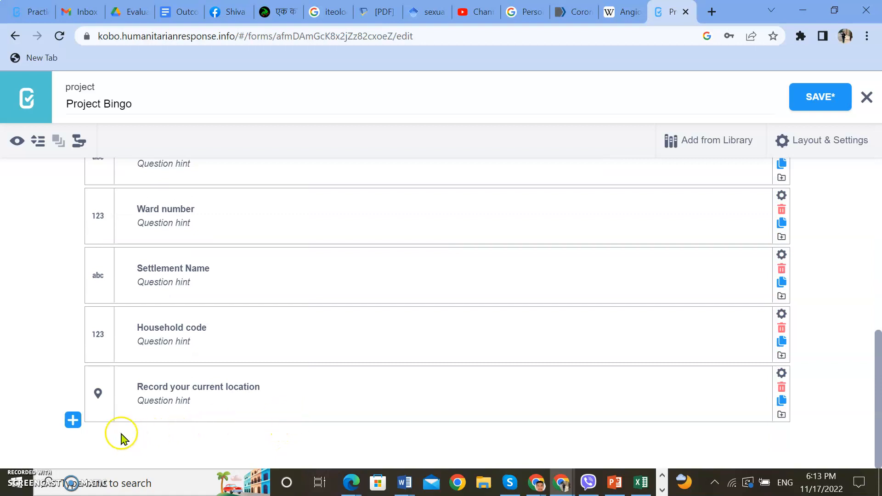